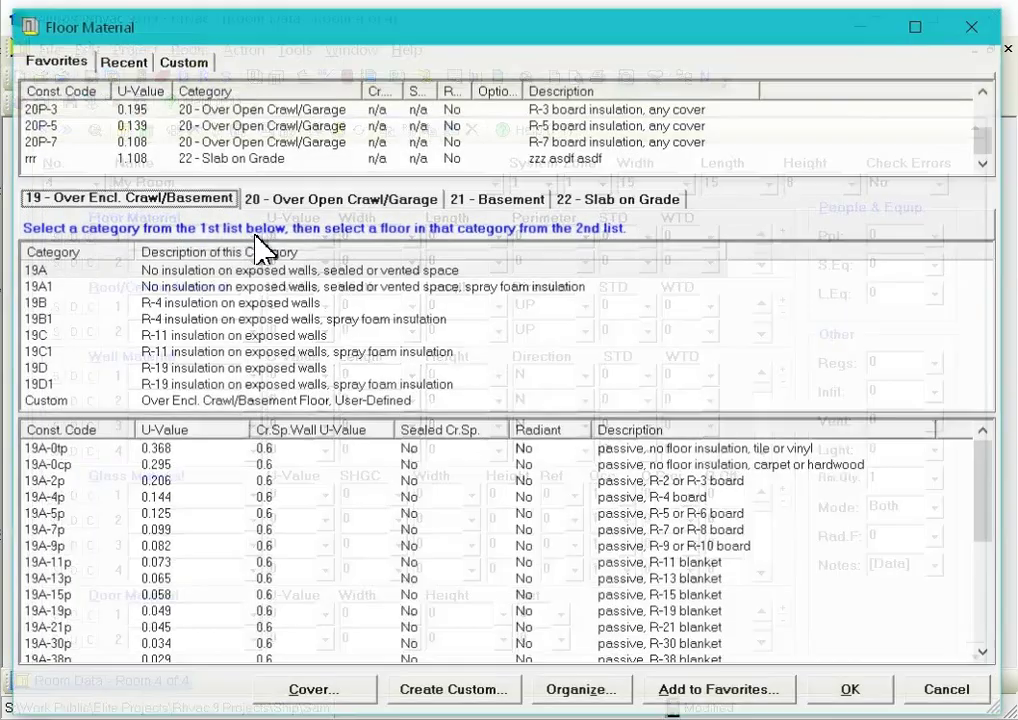
Pick 19C-38sp (sealed crawl space, R-38) from floor category 19C for Room 4's floor row 1
left_click(253, 237)
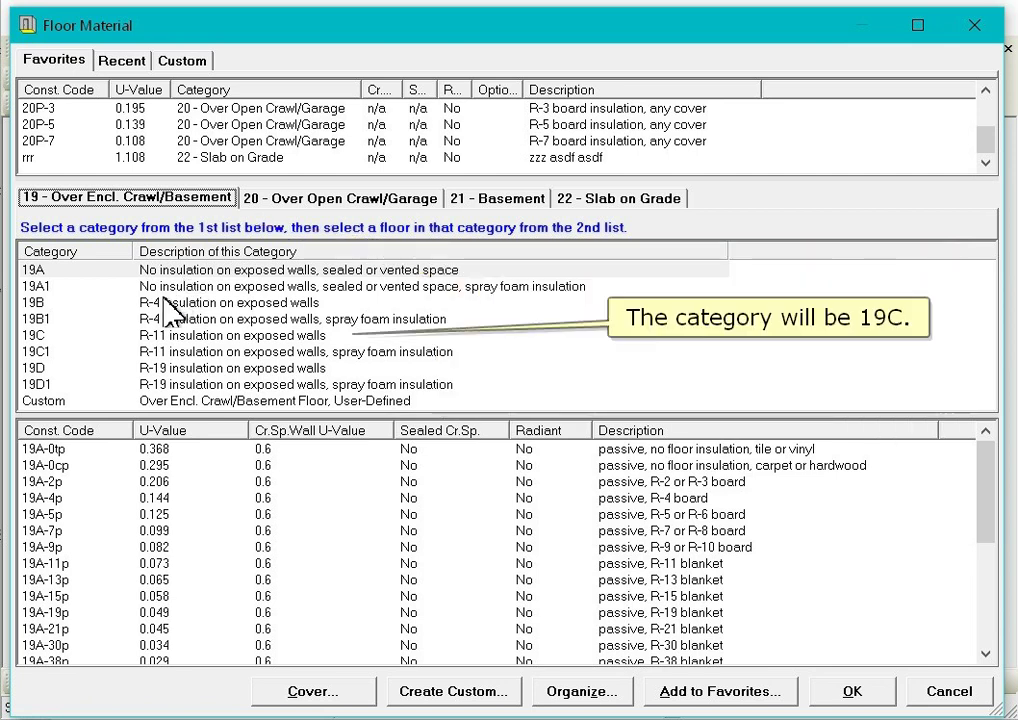
left_click(150, 335)
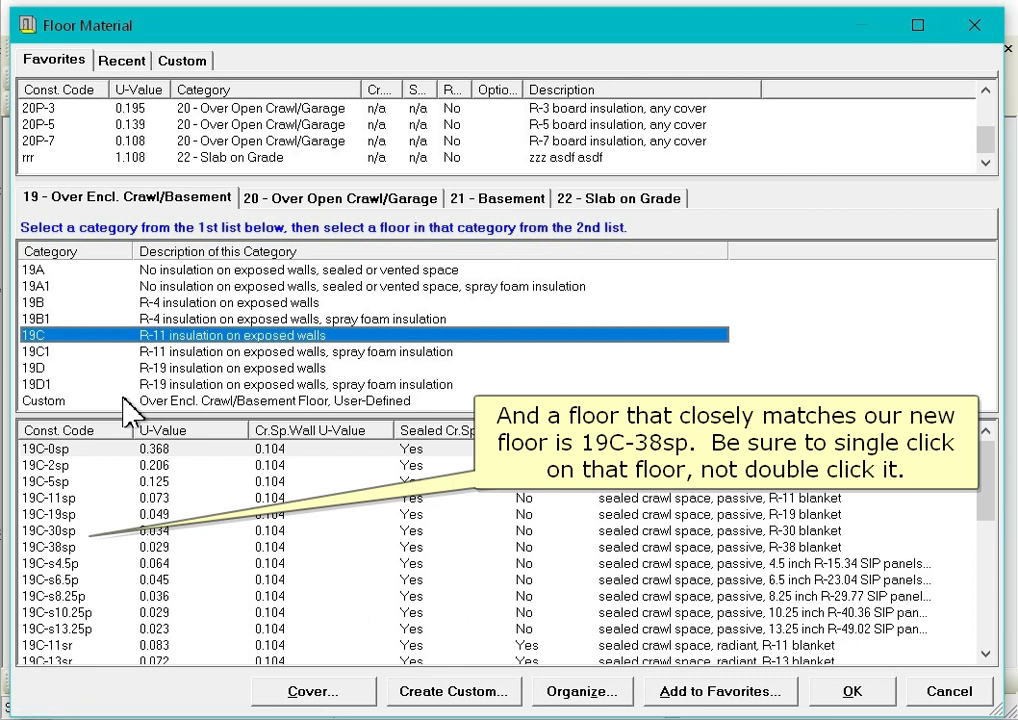
left_click(120, 547)
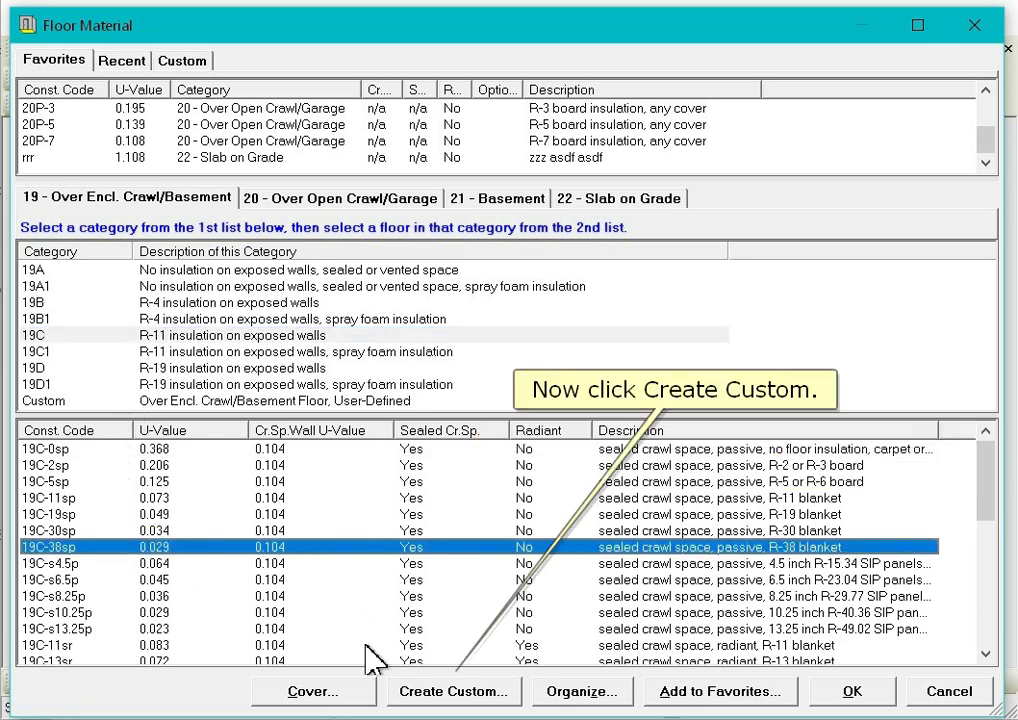
Start a custom floor from 19C-38sp, keeping type 19, with construction code MyFloor
left_click(428, 691)
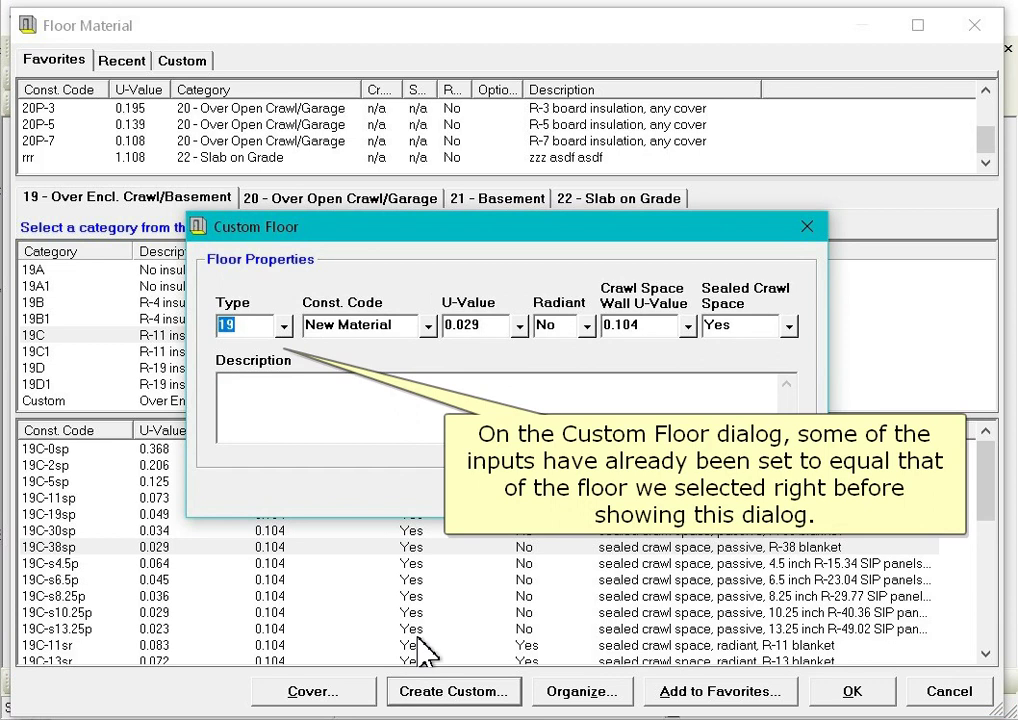
left_click(285, 327)
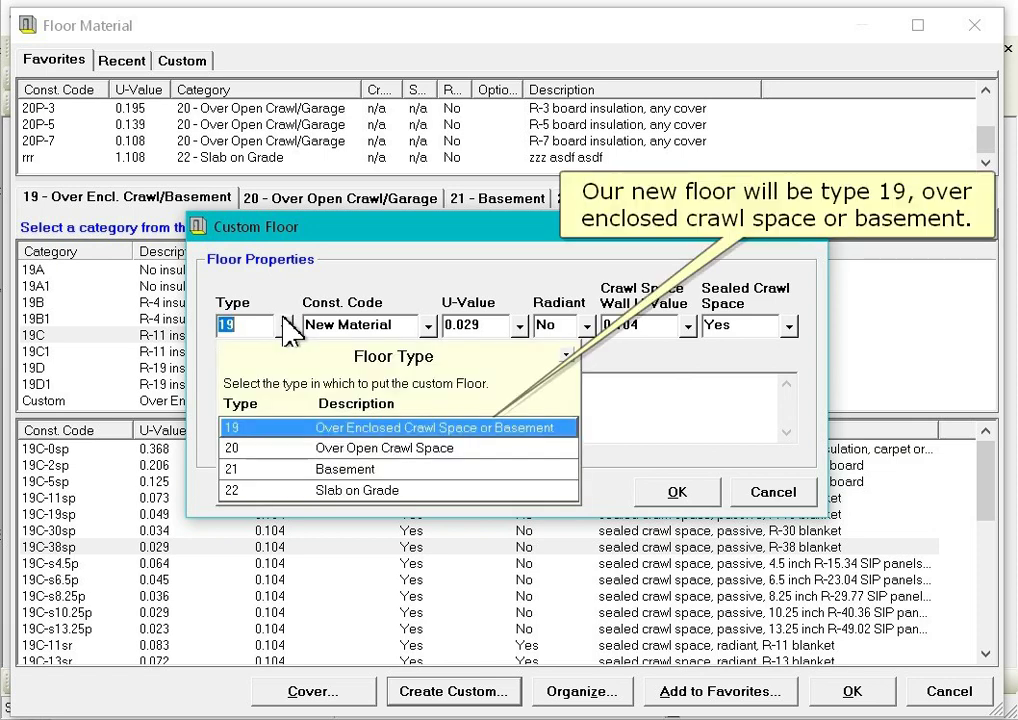
left_click(288, 330)
key("Tab")
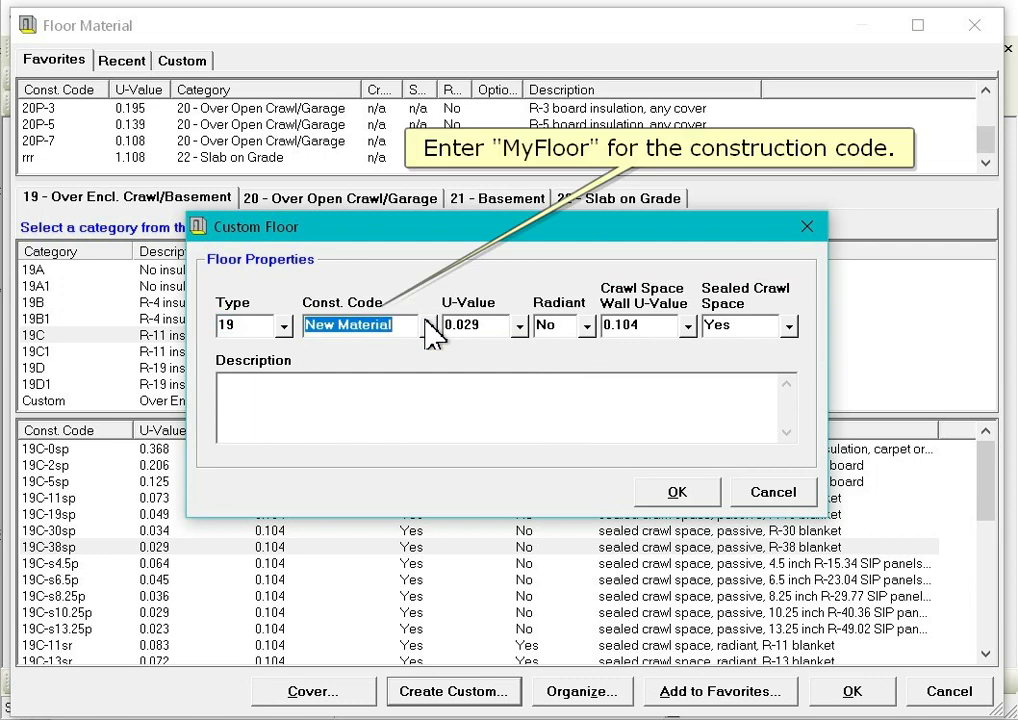
type("MyFloor")
key("Tab")
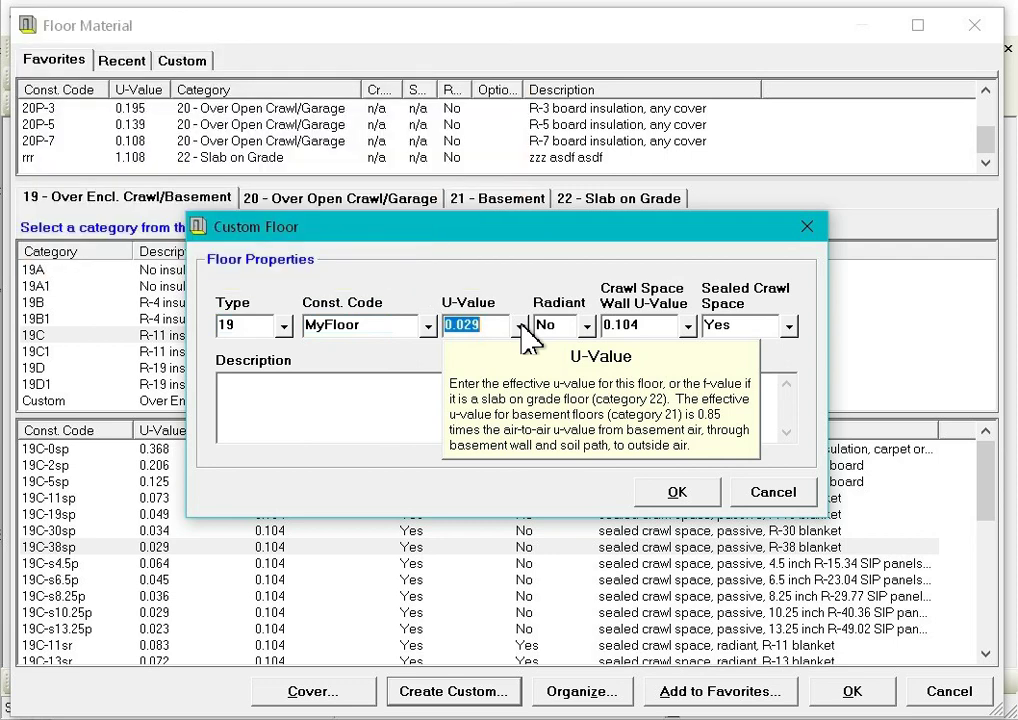
Enter 0.025 as the custom floor's U-value, leaving Radiant at No
left_click(520, 326)
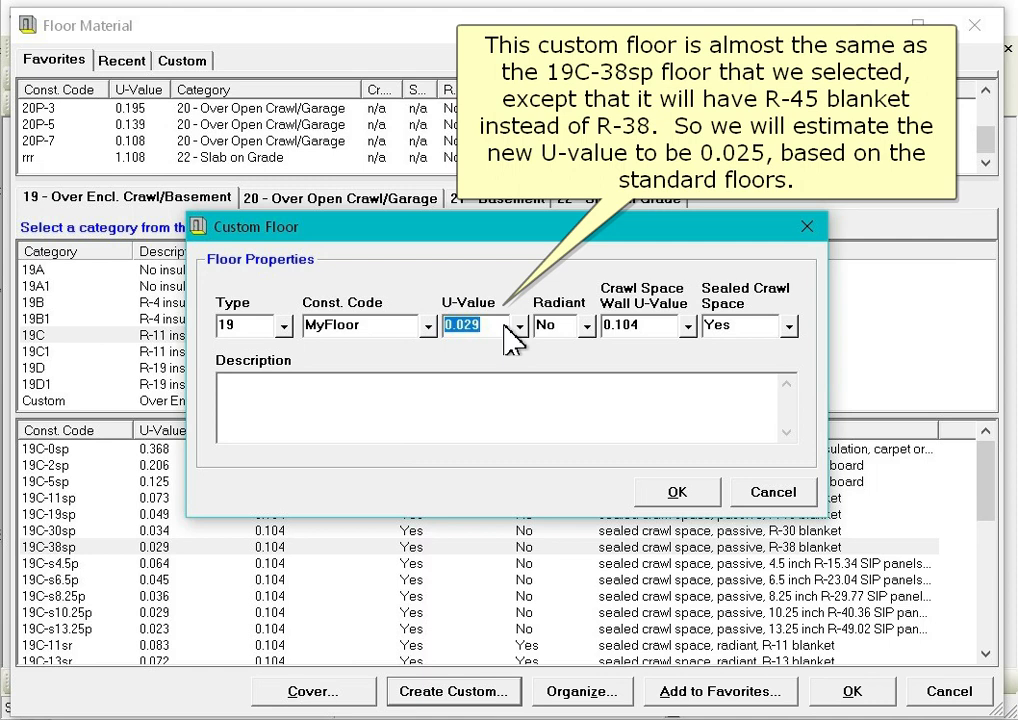
type("0.025")
left_click(587, 330)
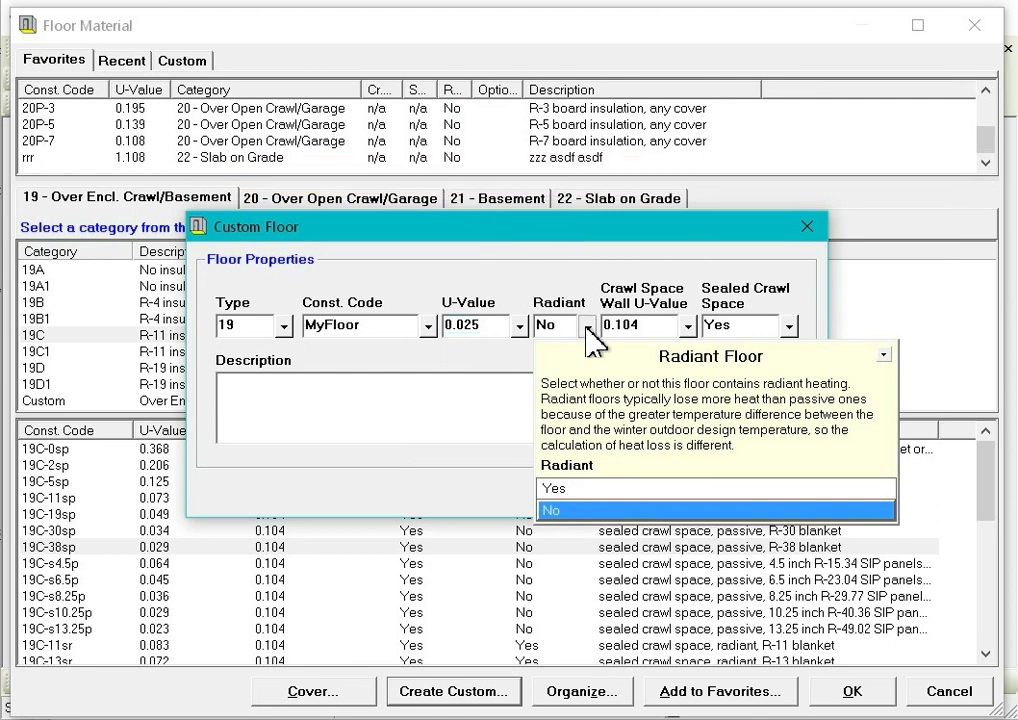
key("Tab")
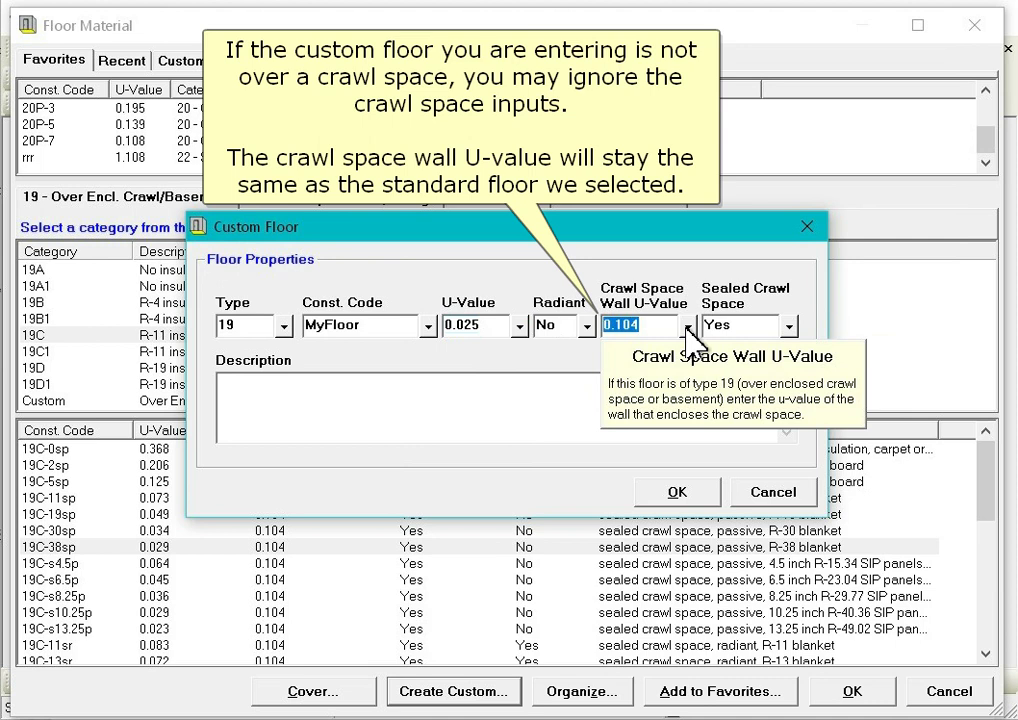
left_click(789, 326)
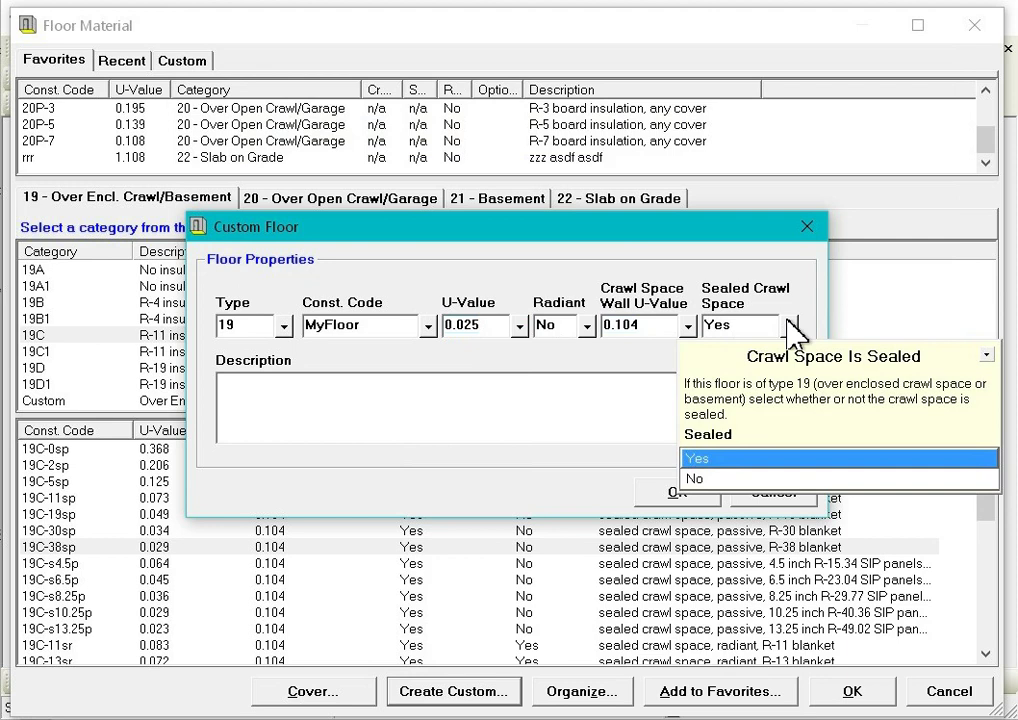
Keep the crawl space sealed, describe it 'sealed crawl space, passive, R-45 blanket', and create MyFloor
left_click(789, 326)
left_click(652, 401)
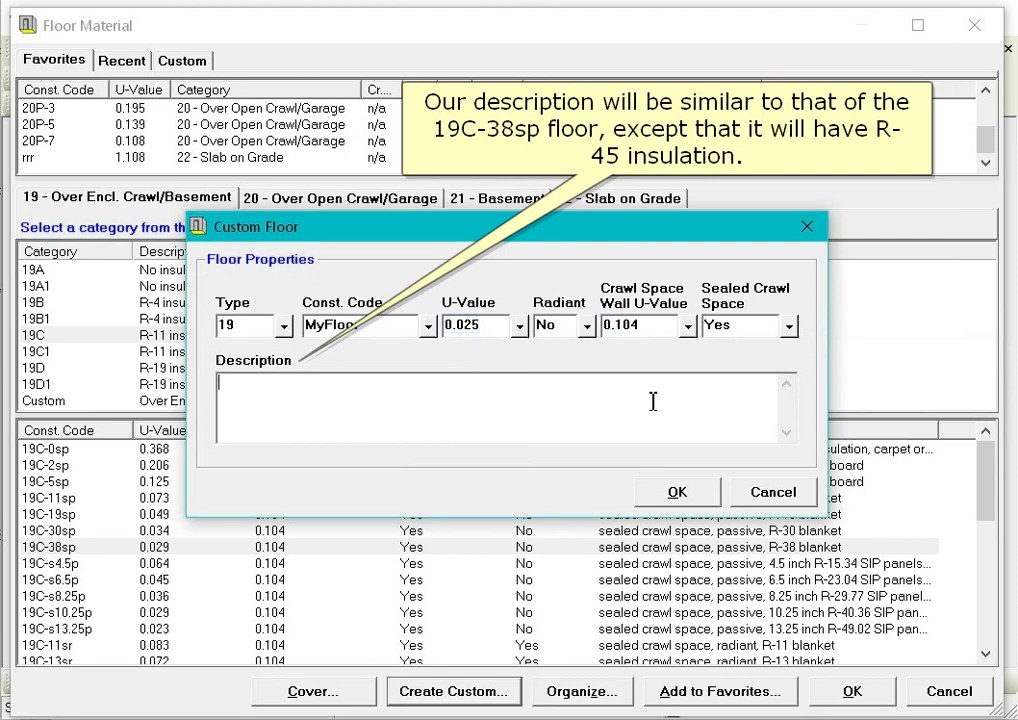
type("sealed crawl sp")
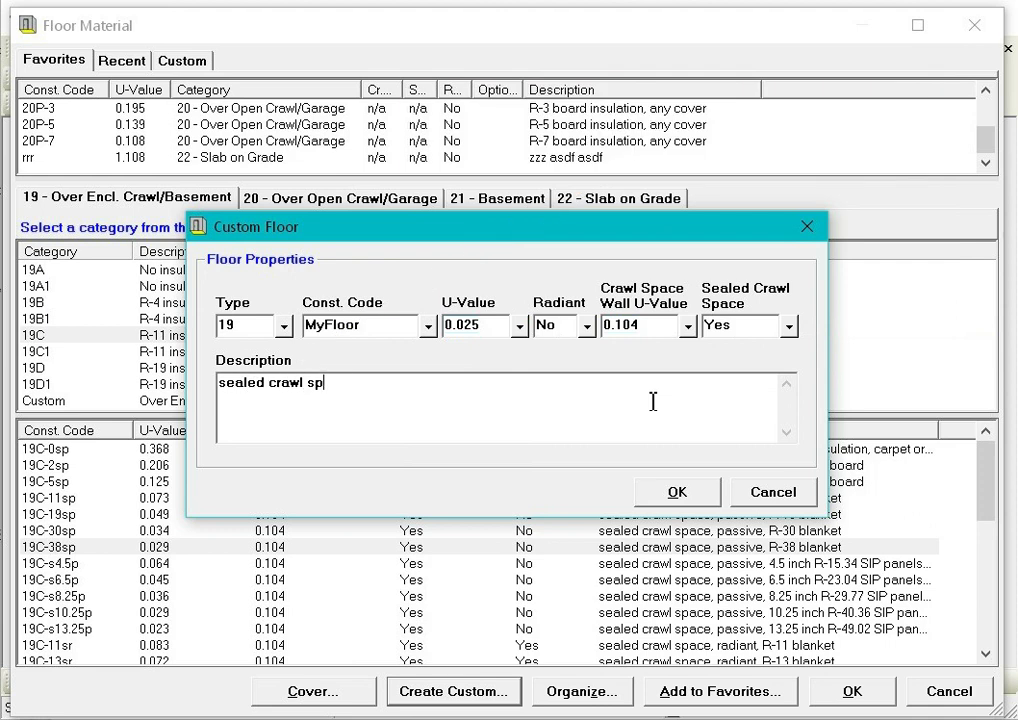
type("ace, passive, R-45 blanket")
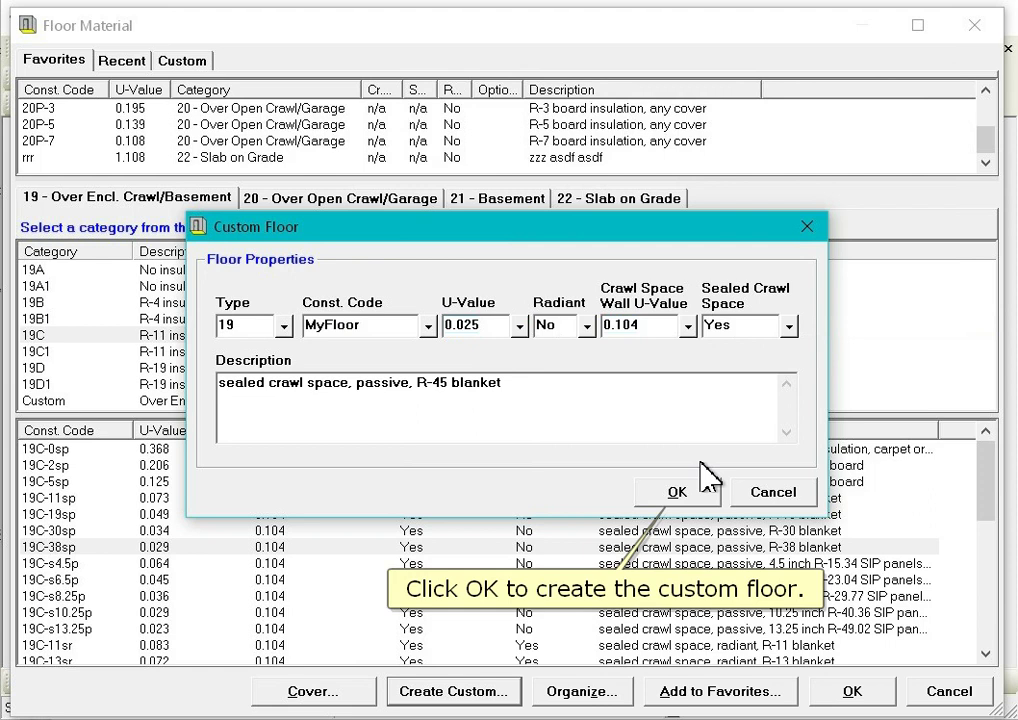
left_click(683, 498)
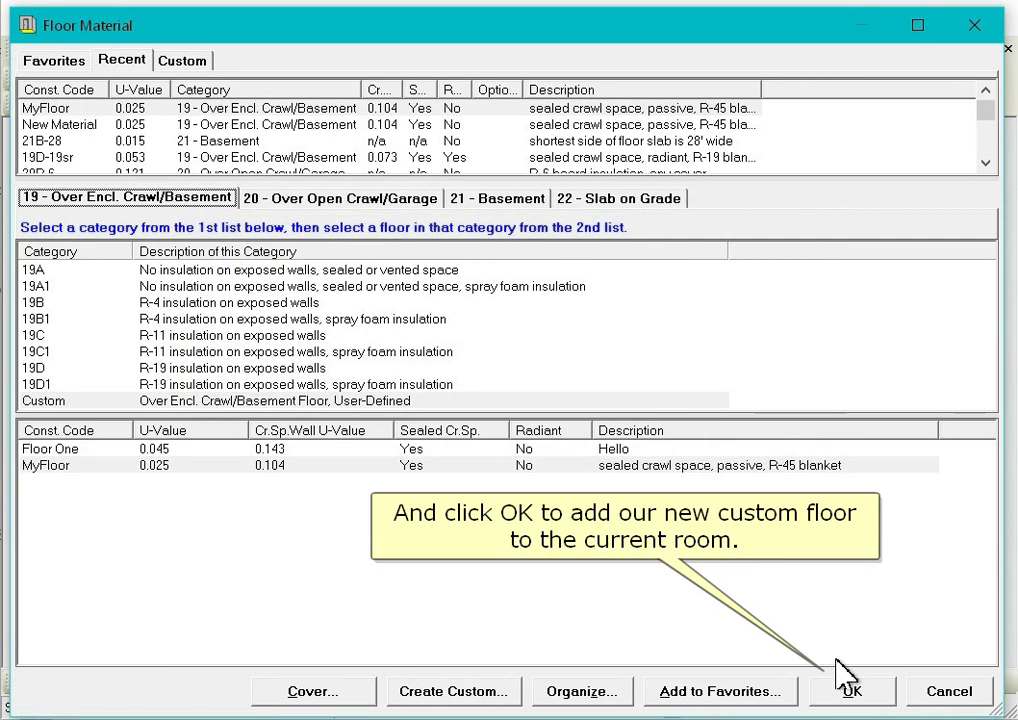
Apply MyFloor to Room 4's first floor row, then choose it from Custom for row 2
left_click(852, 688)
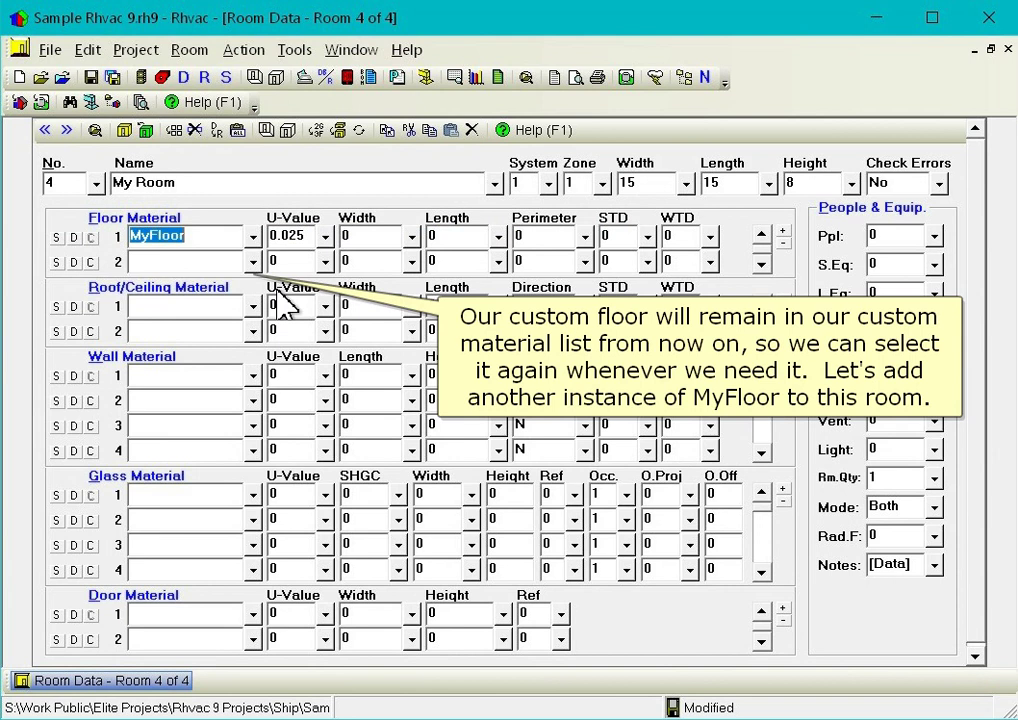
left_click(253, 262)
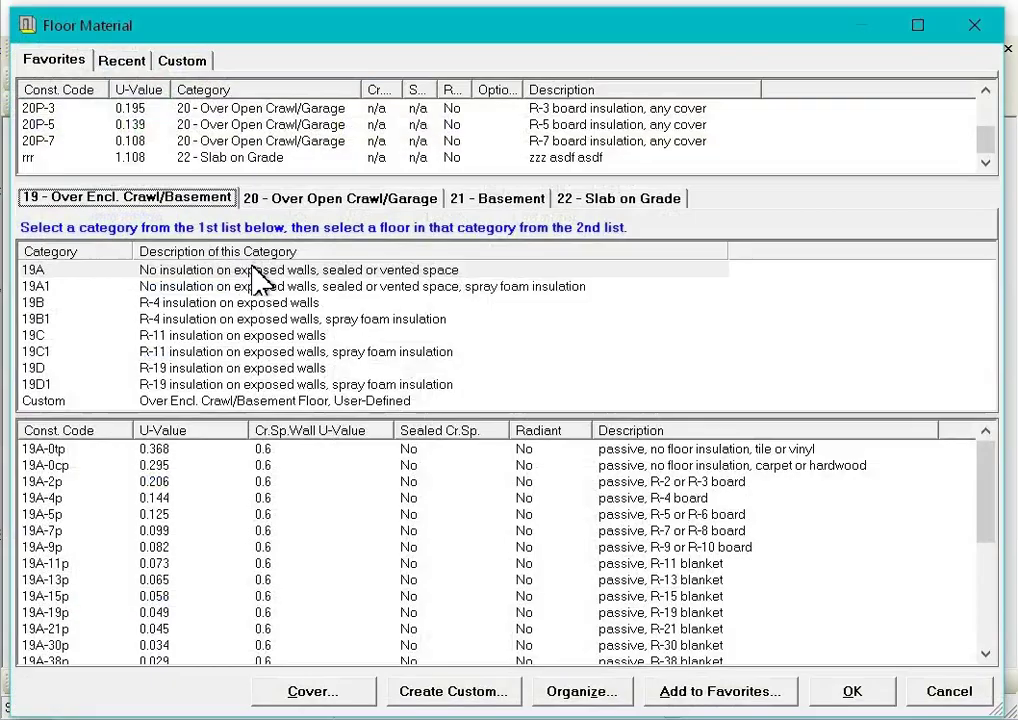
left_click(186, 62)
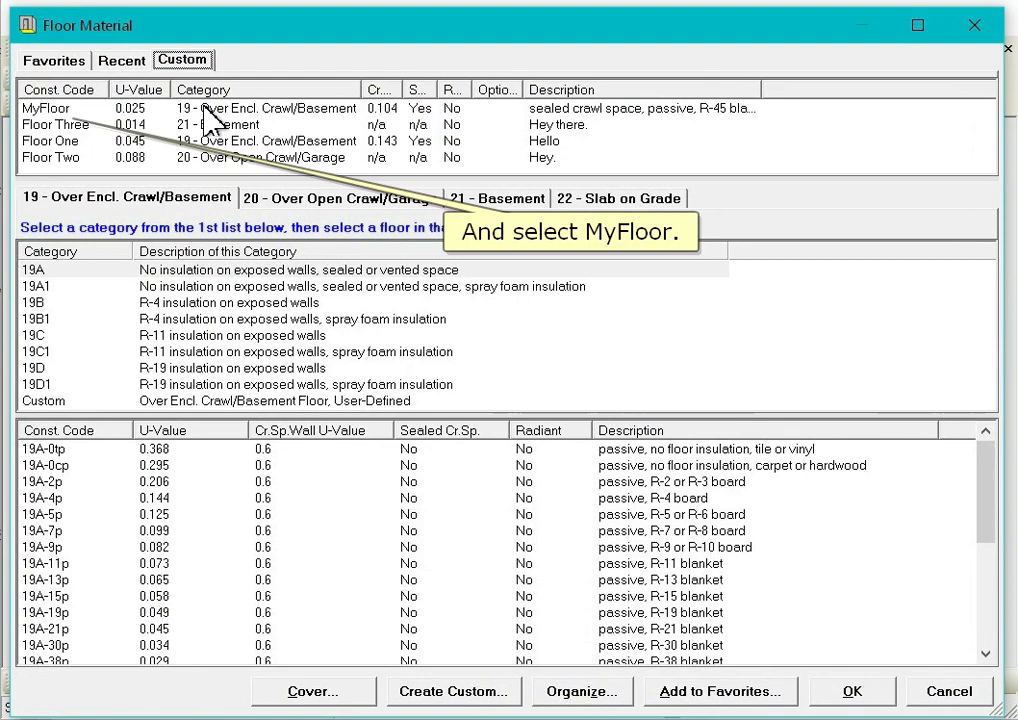
double_click(210, 108)
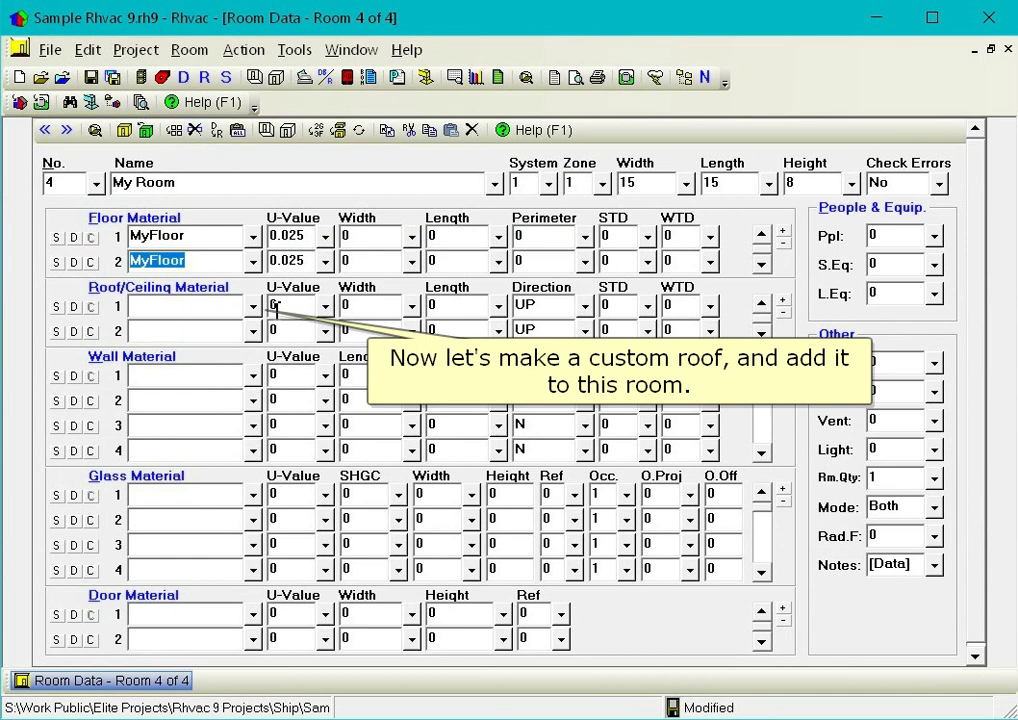
Start a custom roof from category 16C's 16C-15 roof in roof row 1
double_click(271, 305)
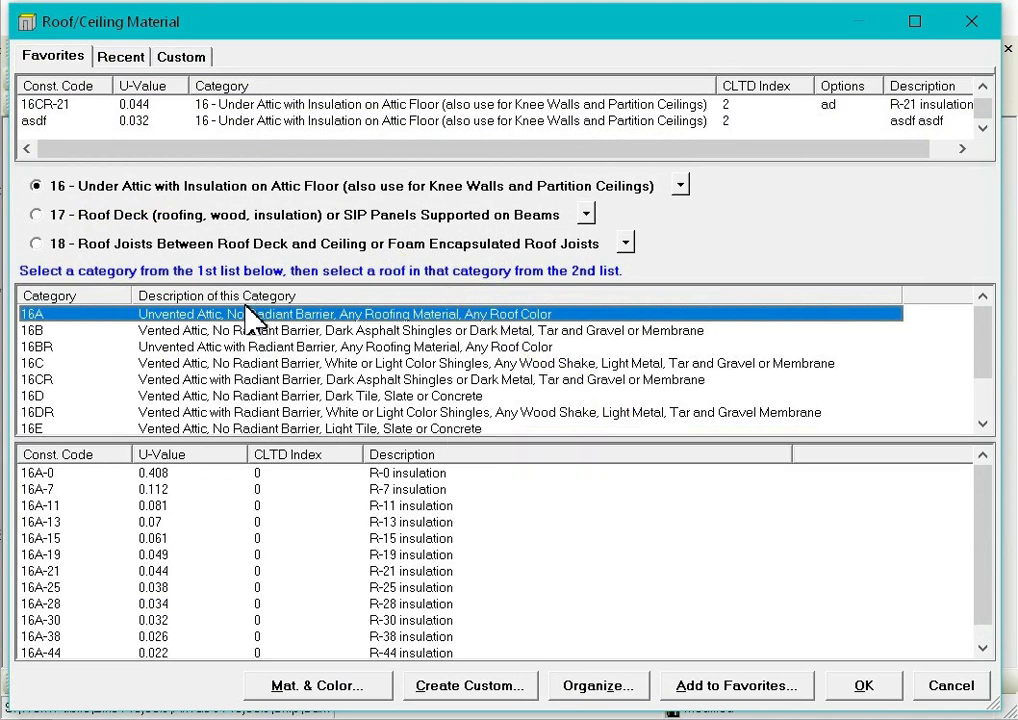
left_click(266, 363)
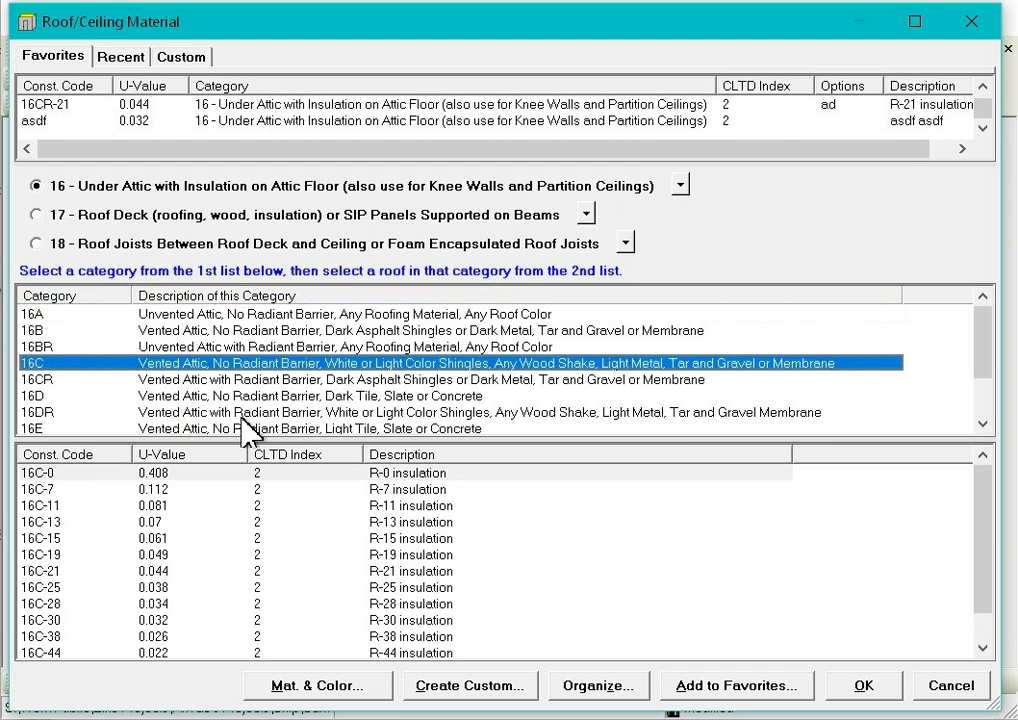
left_click(312, 538)
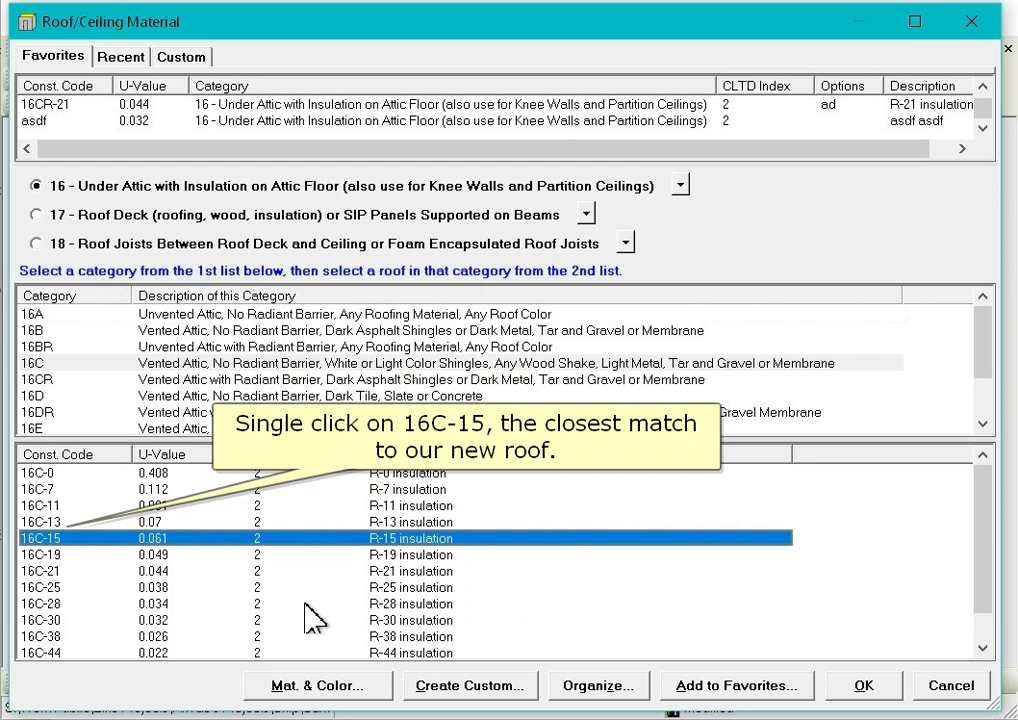
left_click(466, 690)
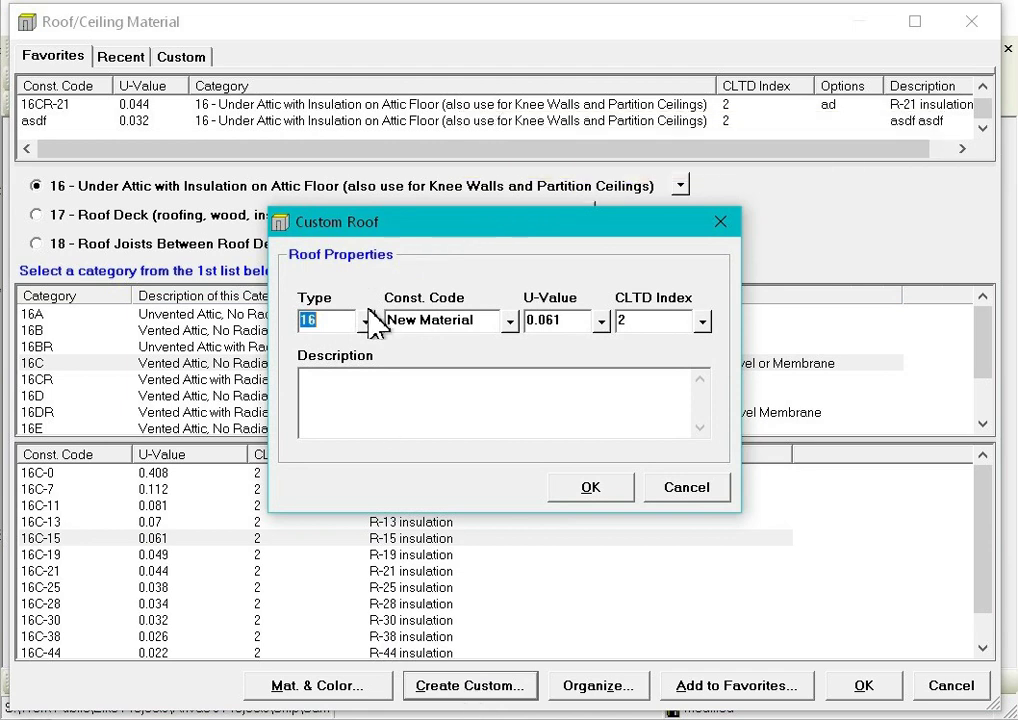
Keep the custom roof at type 16 and give it construction code MyRoof
left_click_drag(489, 227, 592, 46)
left_click(465, 157)
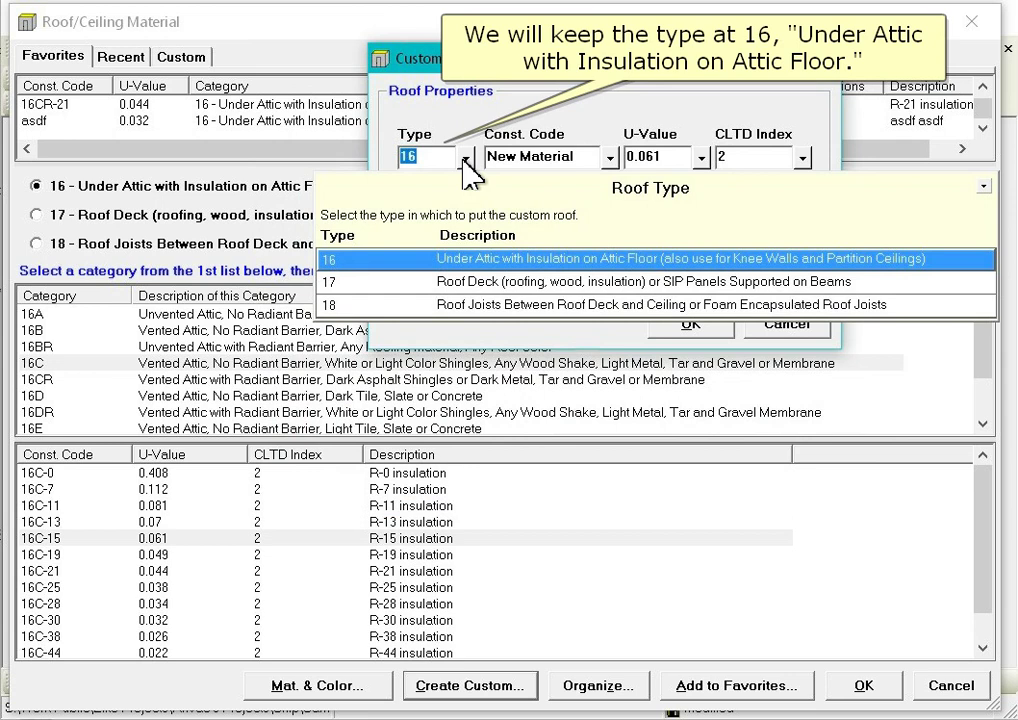
left_click(466, 158)
left_click(597, 157)
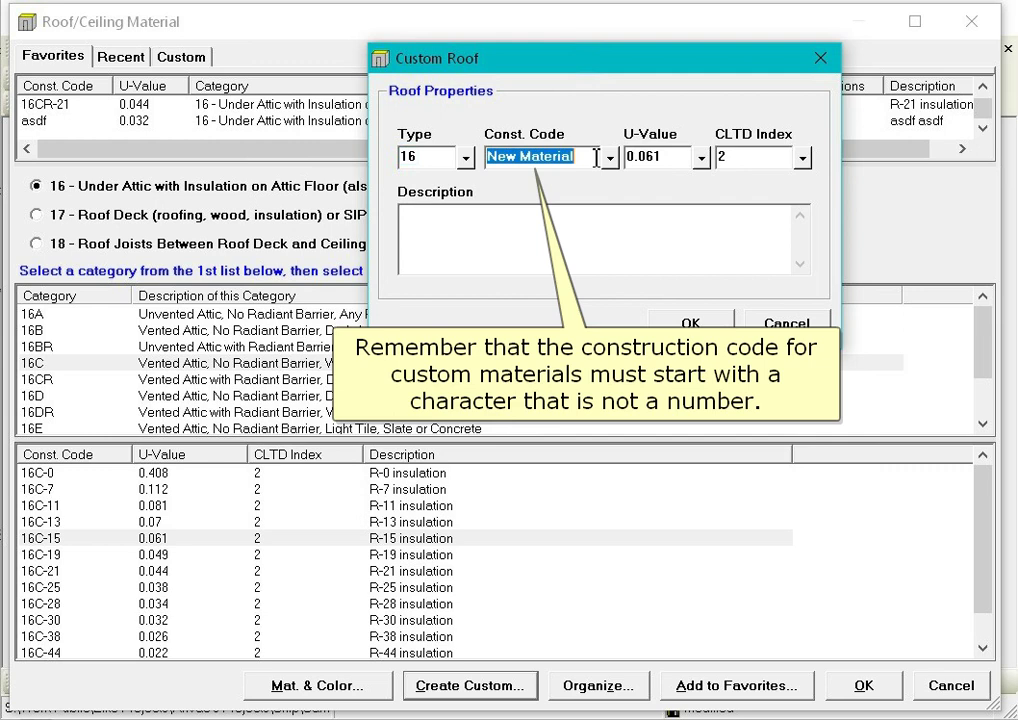
type("MyRoof")
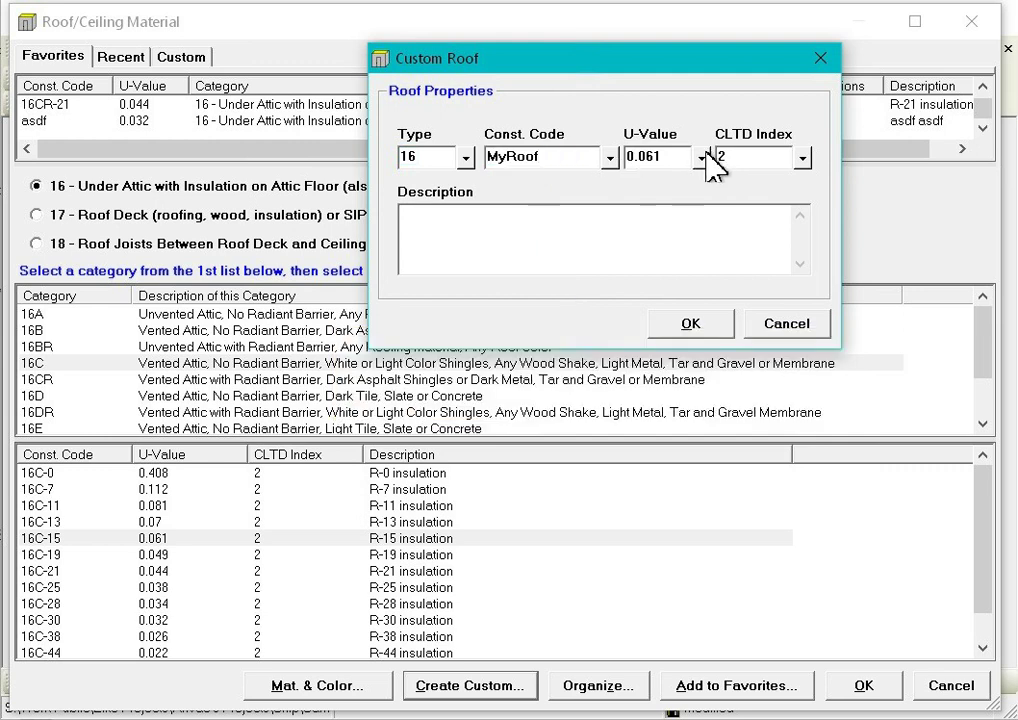
key("Tab")
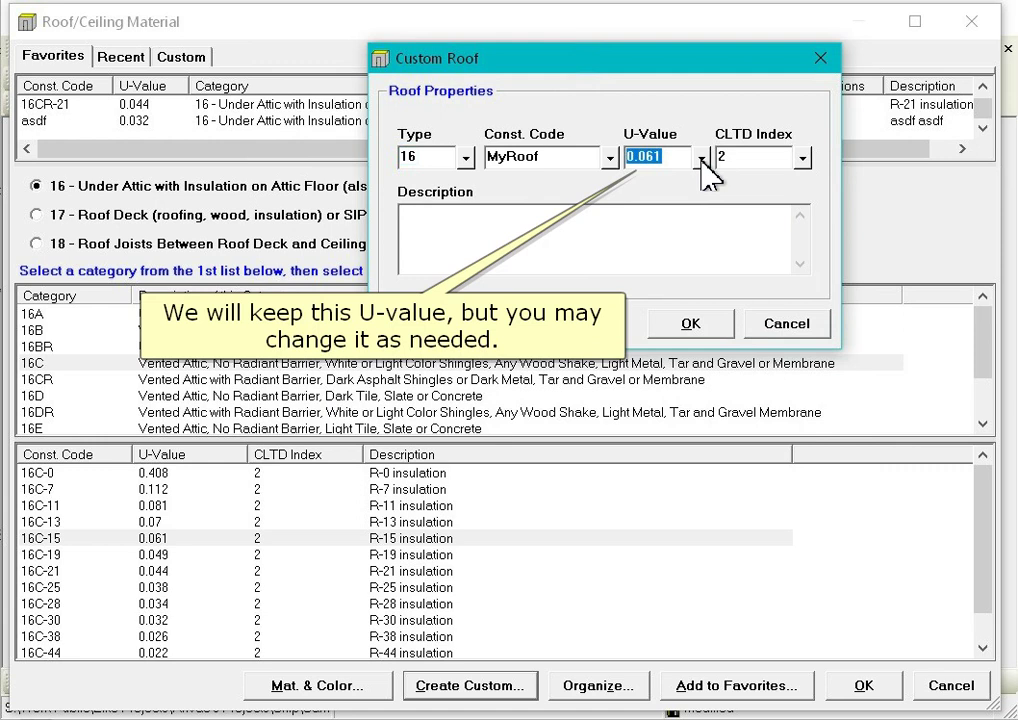
Set CLTD index 3, describe it 'My roof', and apply MyRoof to Room 4's roof row
left_click(802, 157)
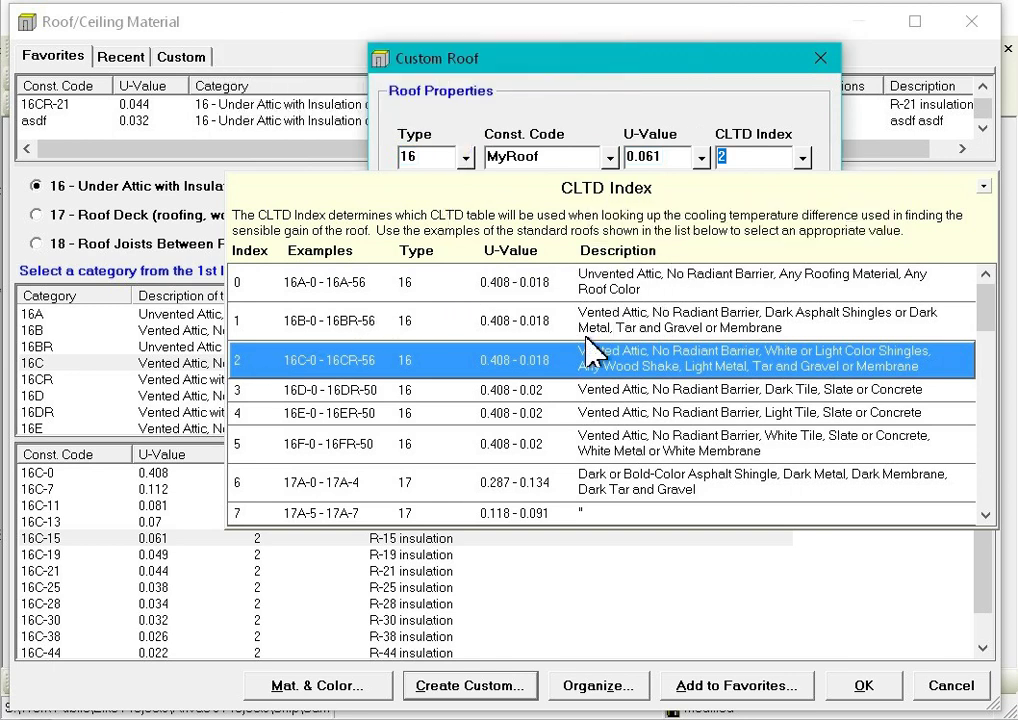
left_click(620, 389)
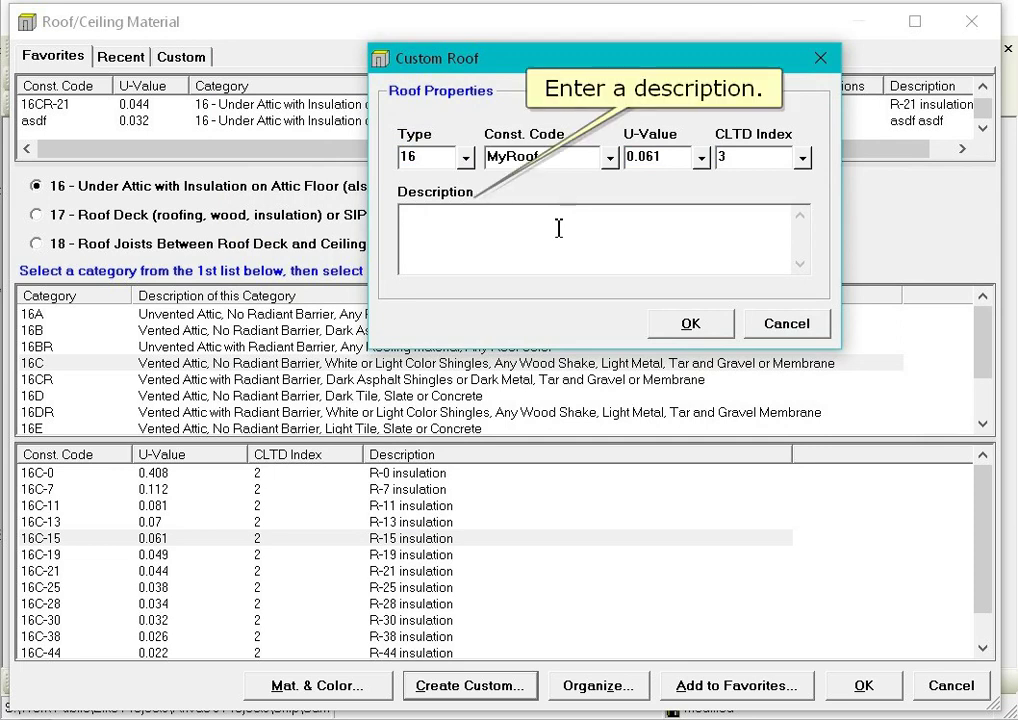
left_click(559, 228)
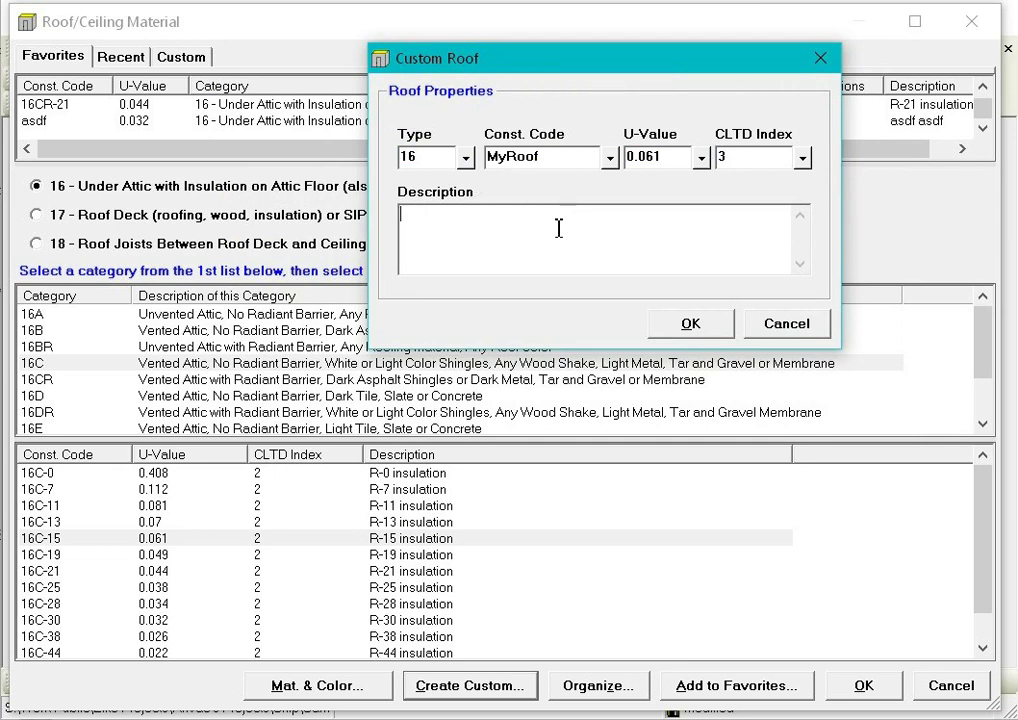
type("My roof")
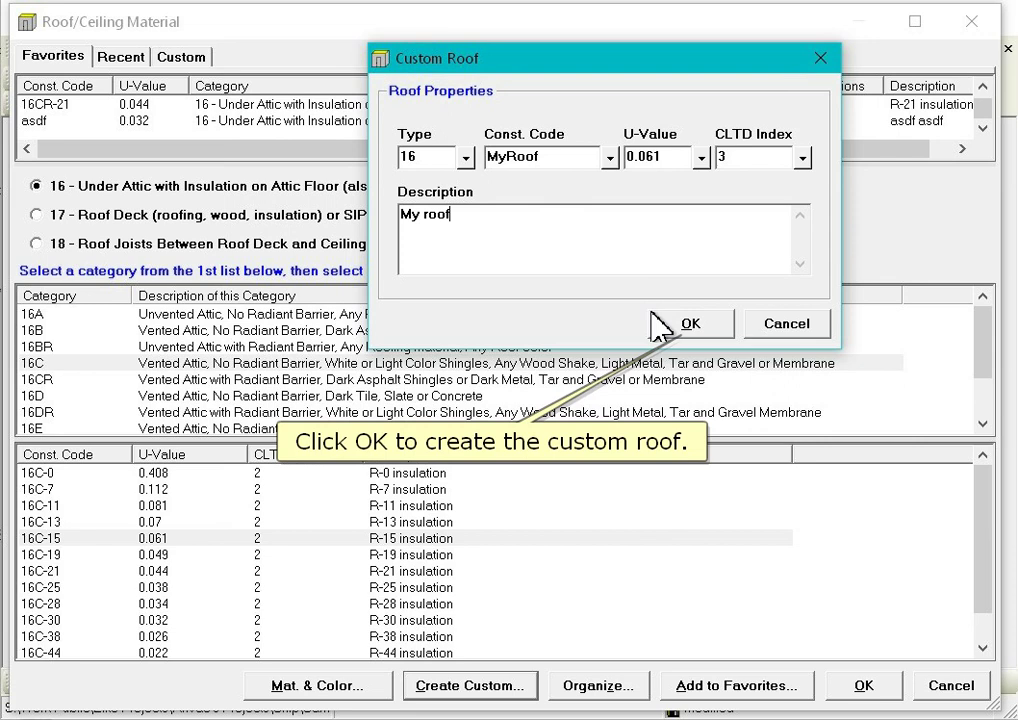
left_click(684, 330)
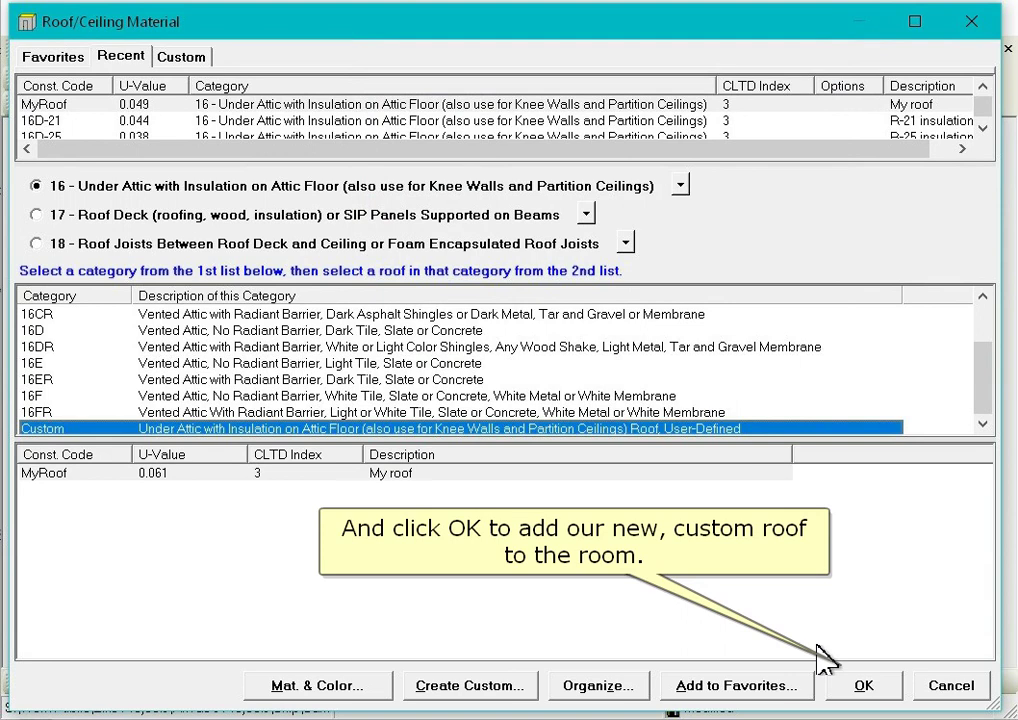
left_click(860, 686)
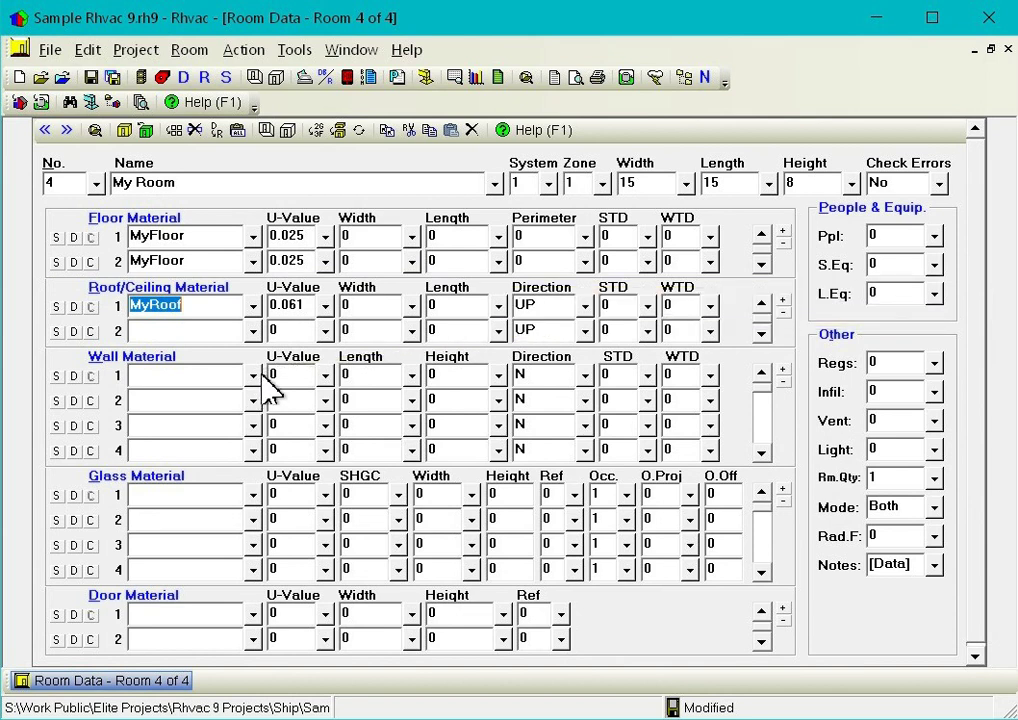
Choose basement wall 15B0-2s3-6 from category 15B on the 15 - Basement tab
left_click(254, 377)
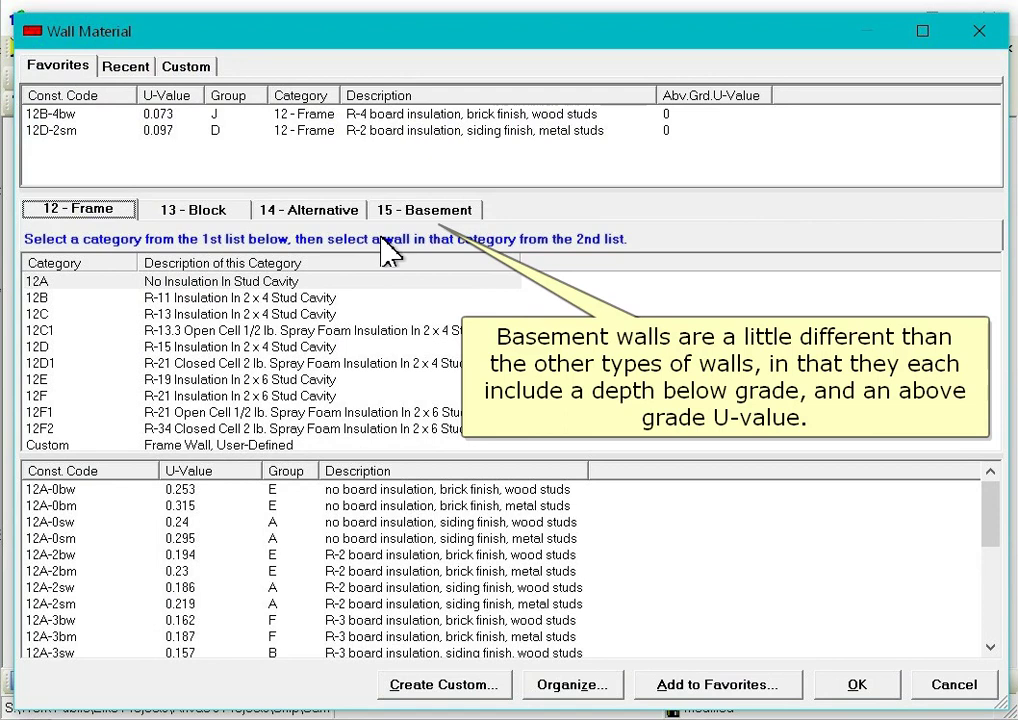
left_click(402, 212)
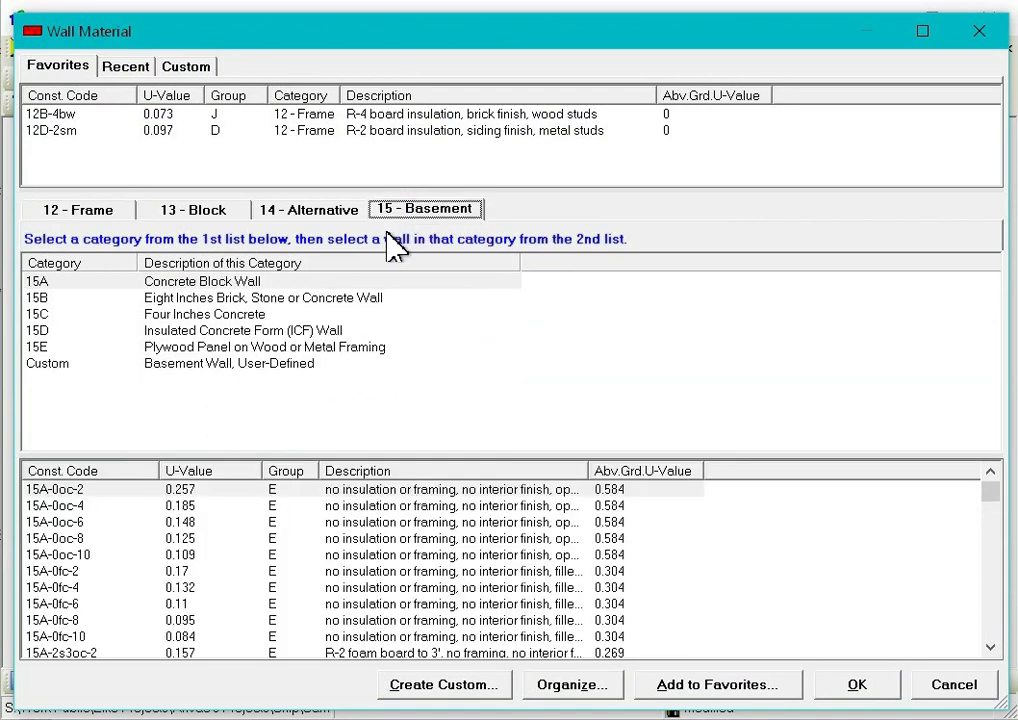
left_click(215, 297)
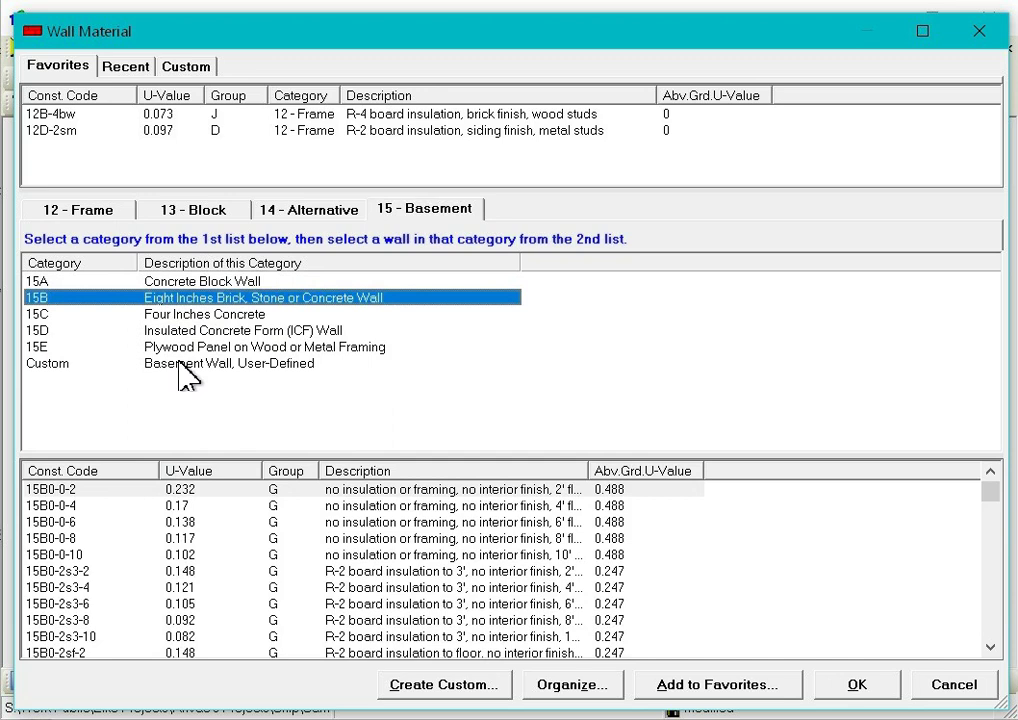
left_click(152, 606)
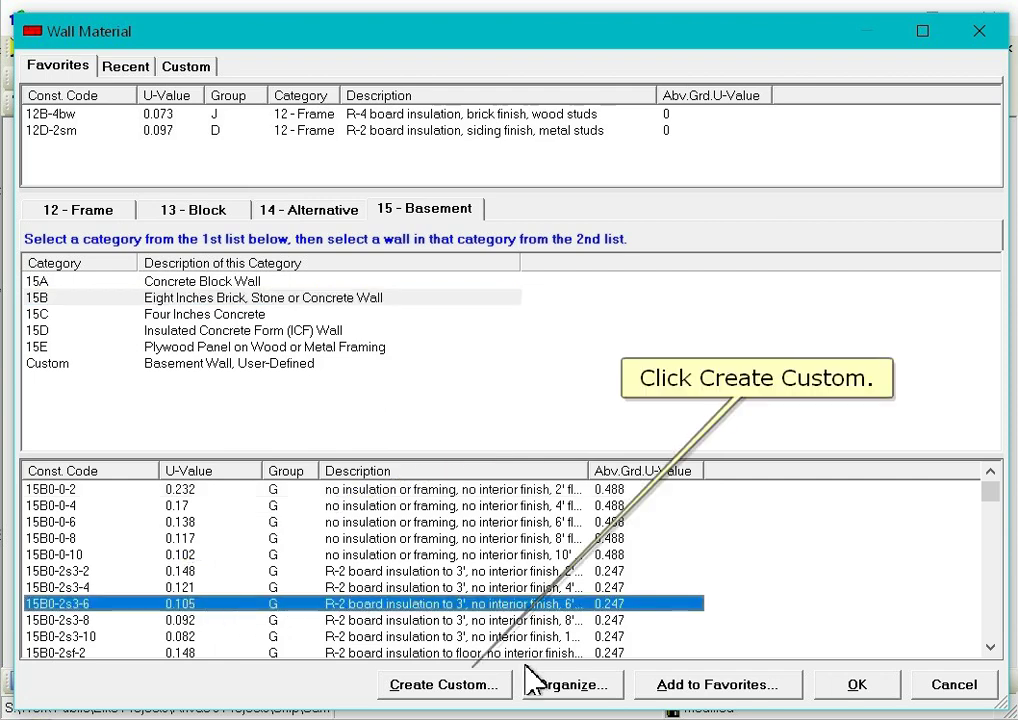
Create a custom wall from 15B0-2s3-6, keeping type 15 - Basement, with code BaseWall-6
left_click(485, 688)
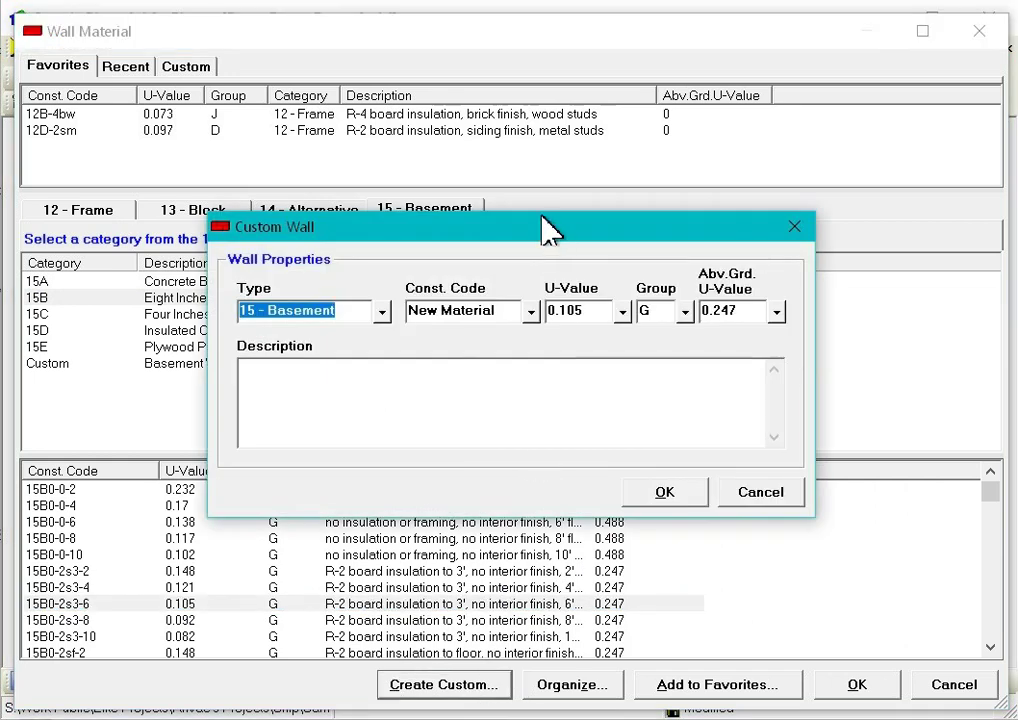
left_click_drag(545, 220, 670, 47)
left_click(503, 121)
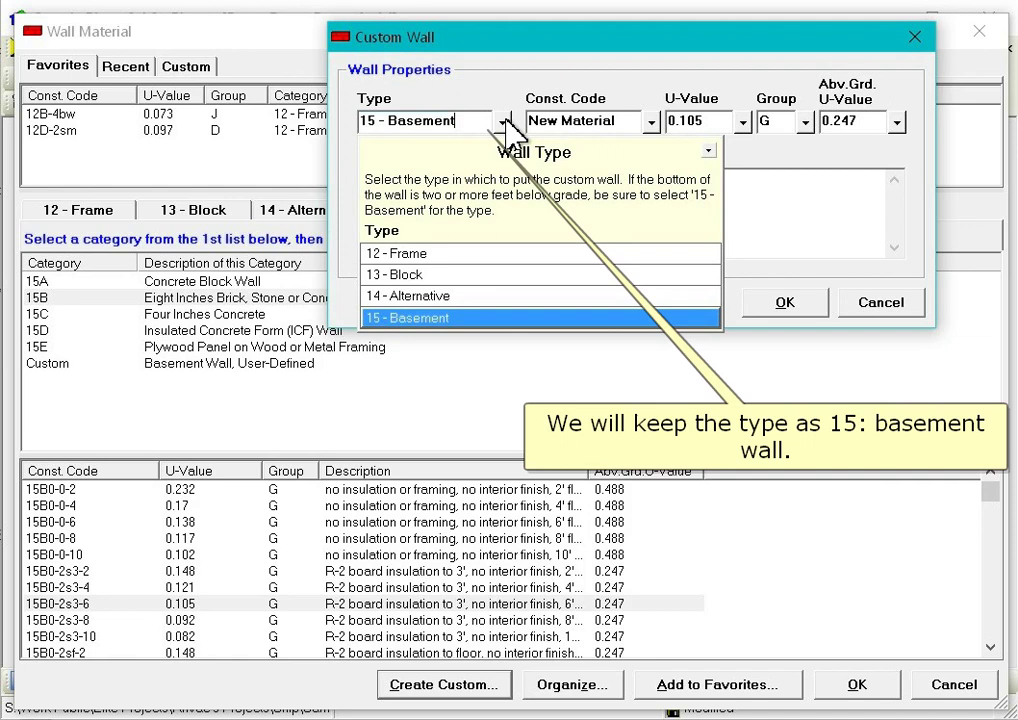
key("Tab")
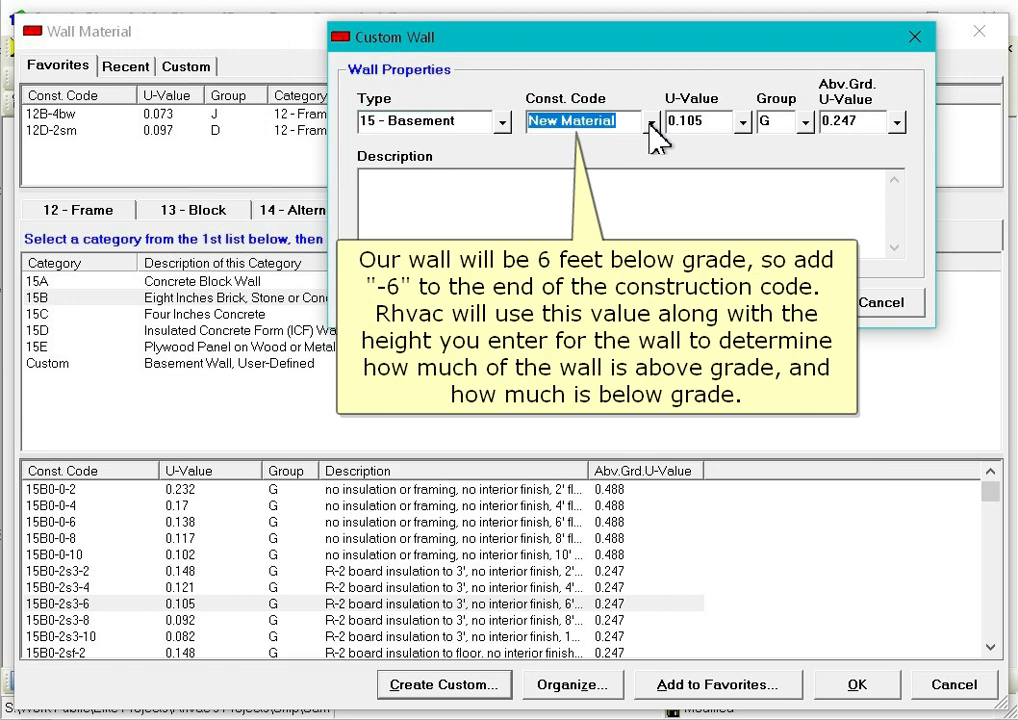
type("BaseWall-6")
key("Tab")
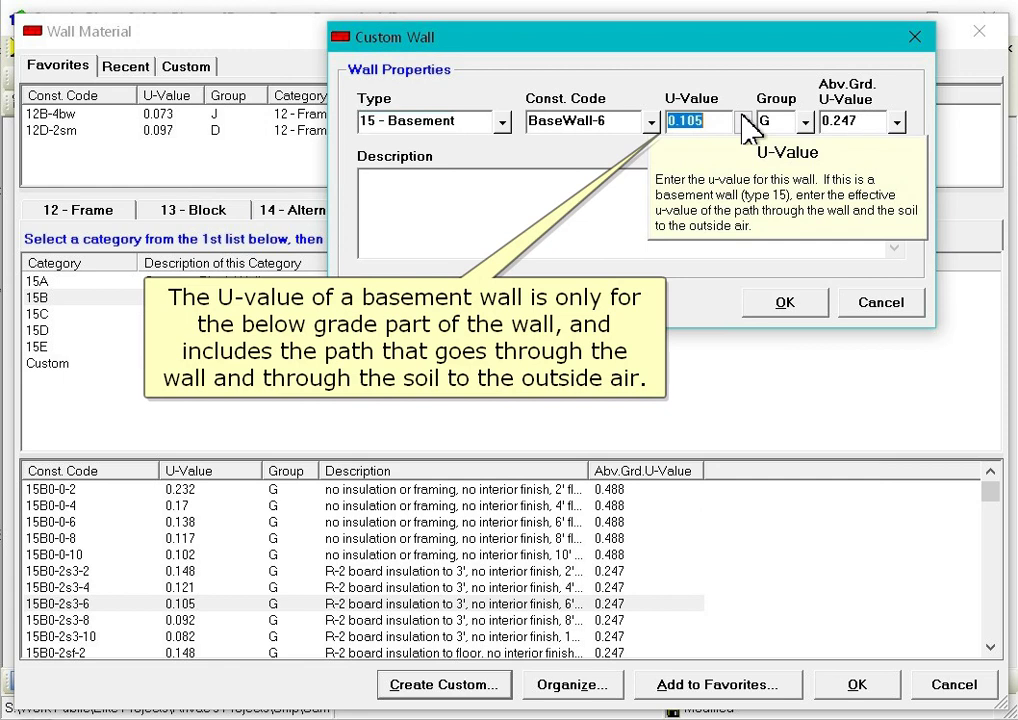
left_click(803, 122)
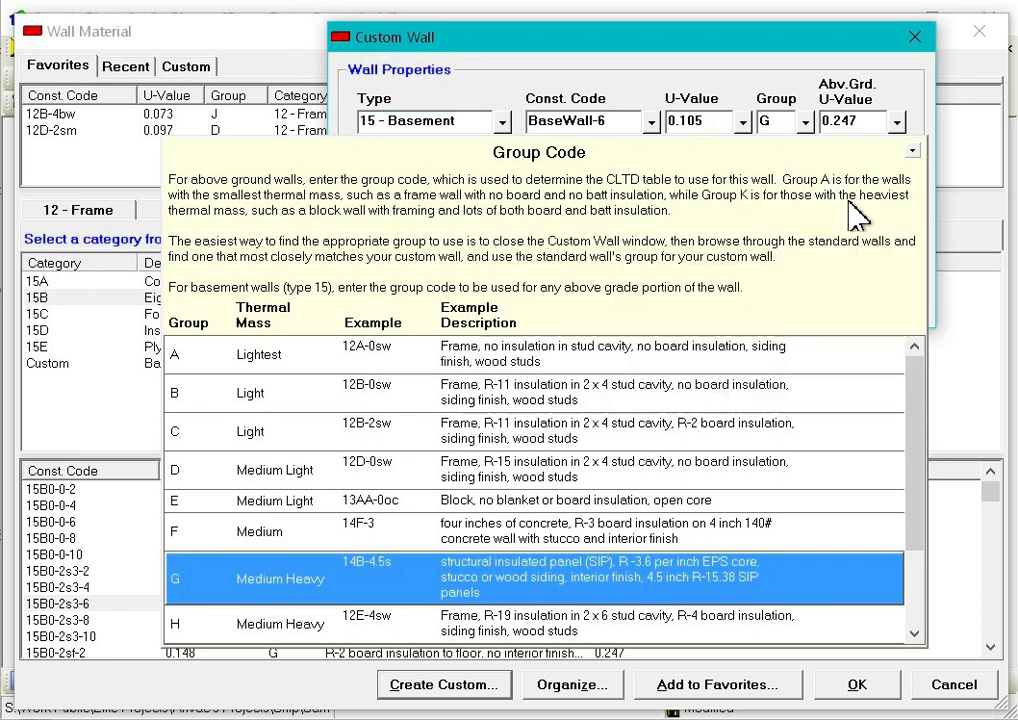
scroll(920, 455, "down", 2)
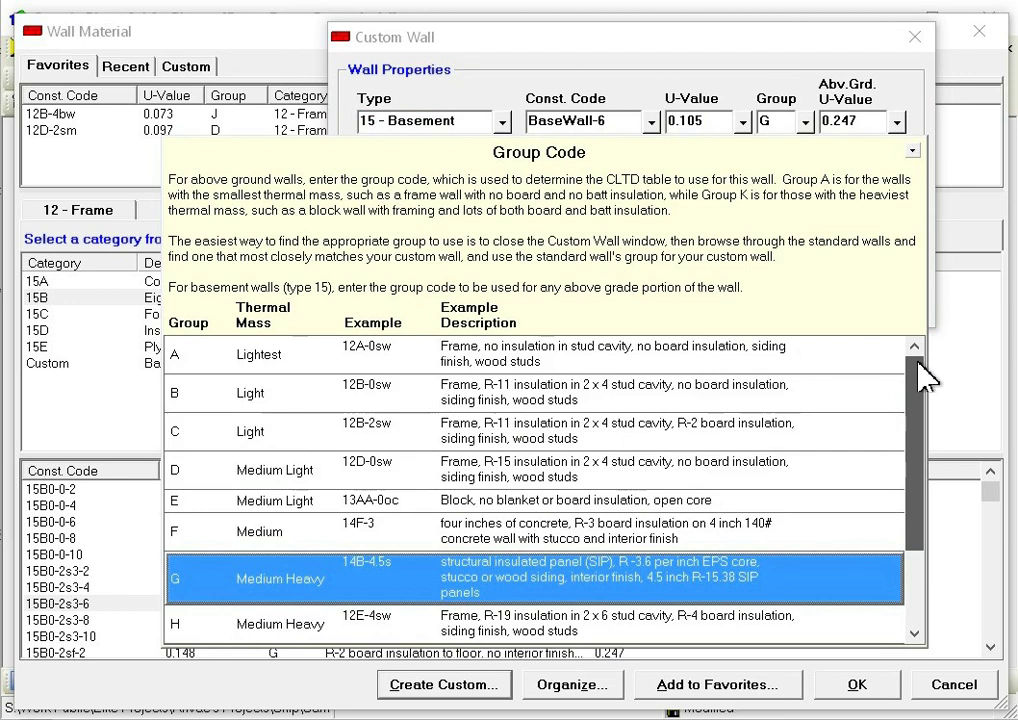
left_click(850, 121)
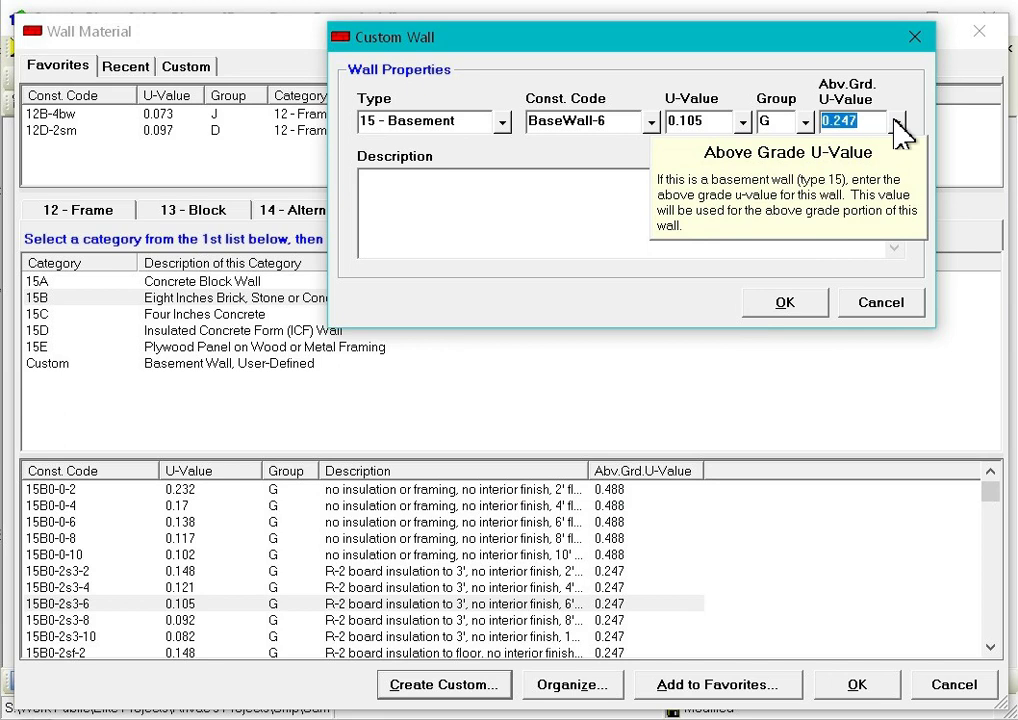
Describe the wall 'My basement wall', create BaseWall-6, and confirm it for Room 4's first wall row
left_click(666, 211)
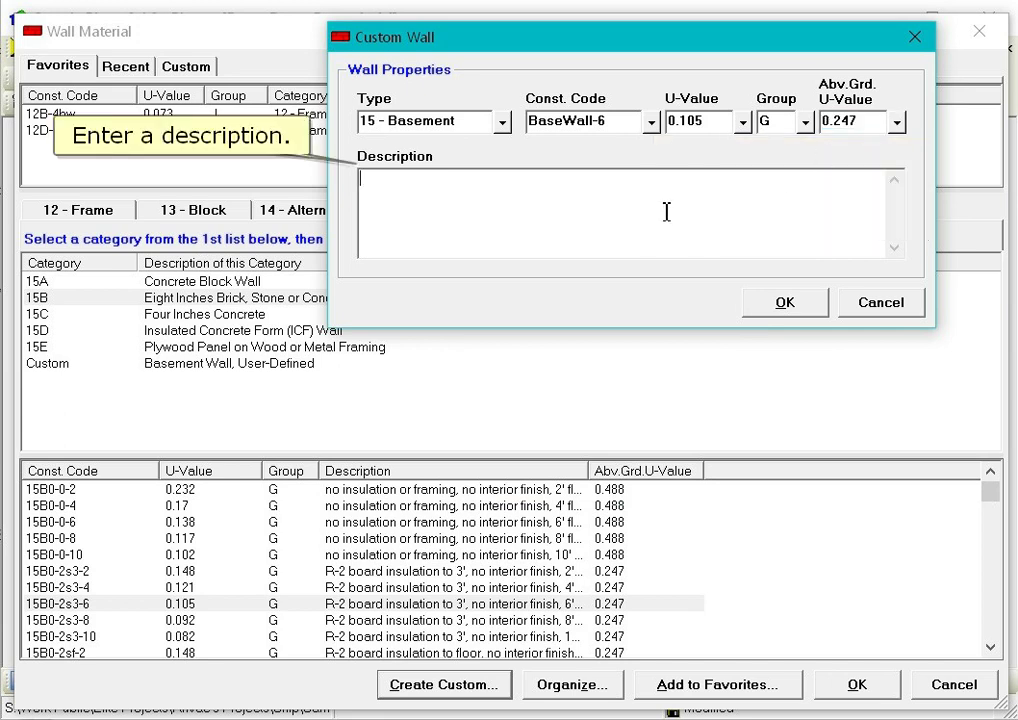
type("My basement wall")
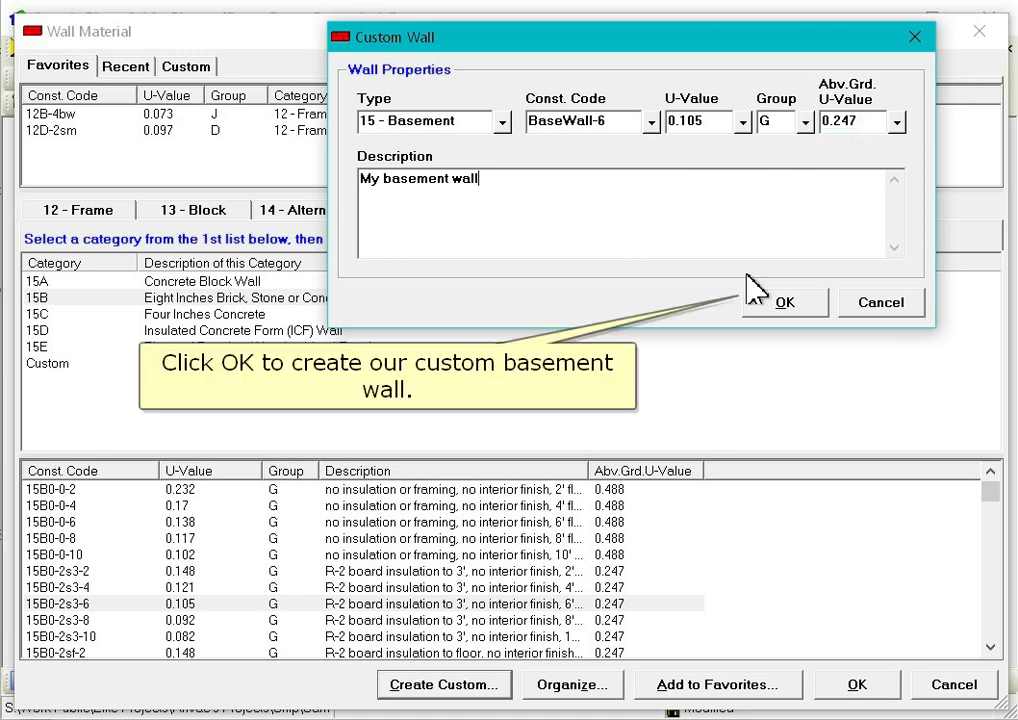
left_click(765, 298)
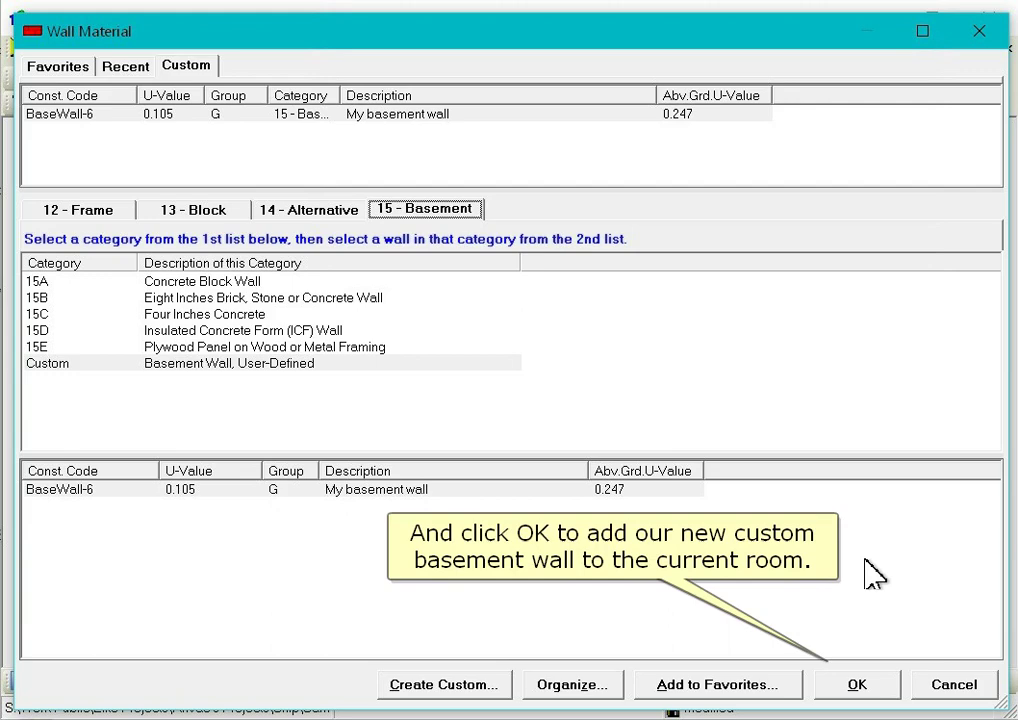
left_click(857, 684)
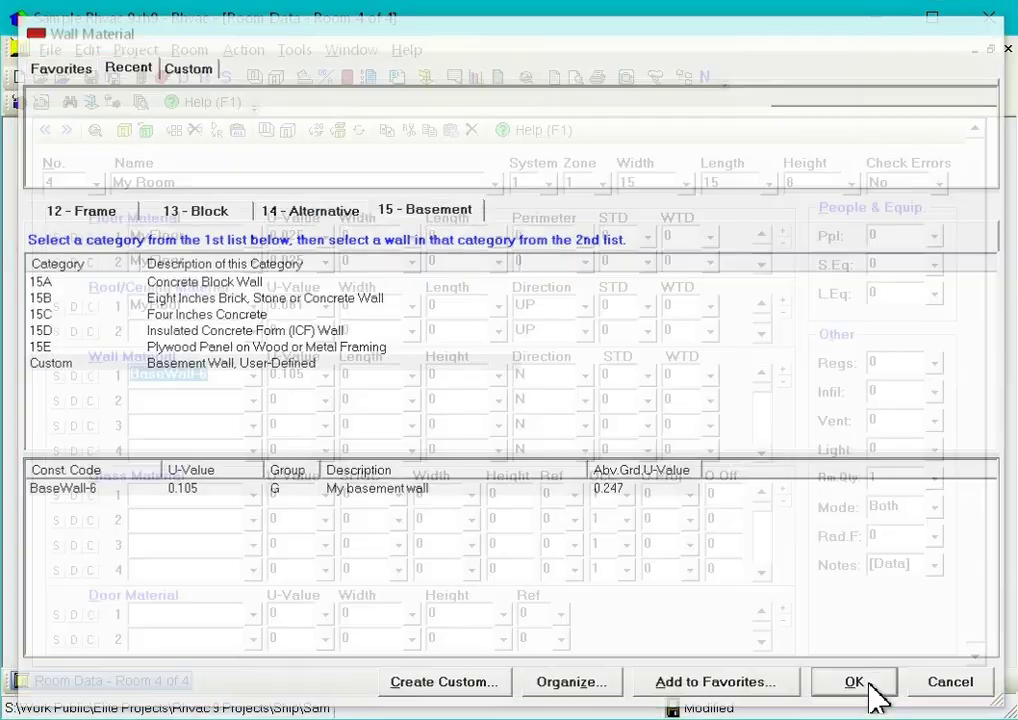
Enter length 12 and height 8 ft in the BaseWall-6 wall's first row for Room 4
left_click(368, 373)
type("12")
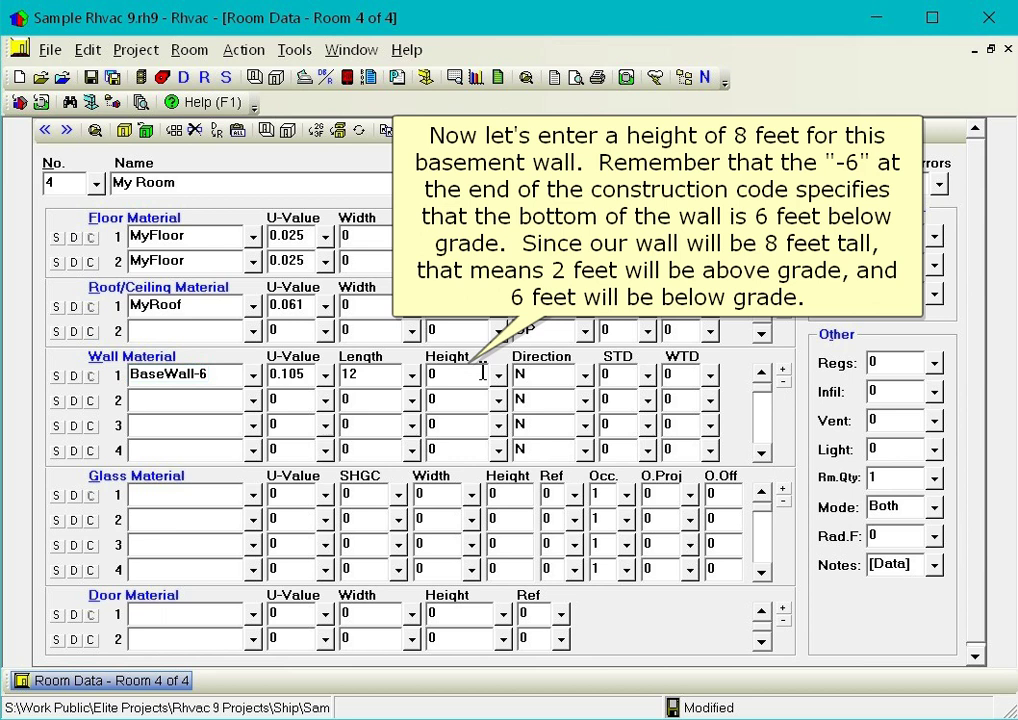
left_click(478, 373)
type("8")
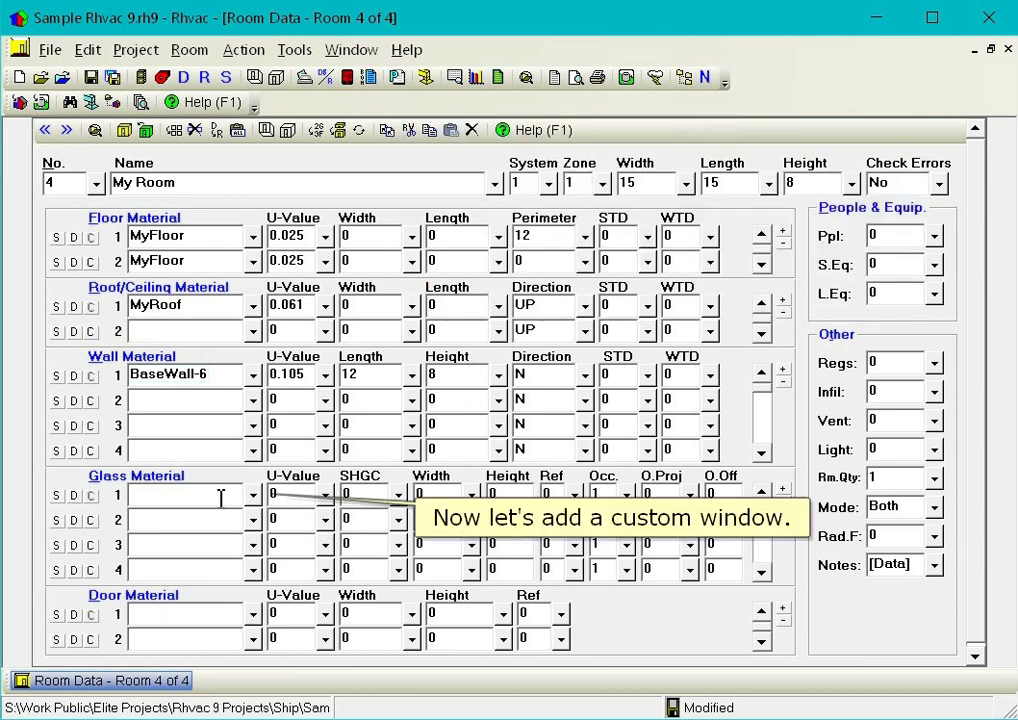
For the first glass row, select the 1D-cv-o double-pane operable vinyl window in category 1D
left_click(253, 495)
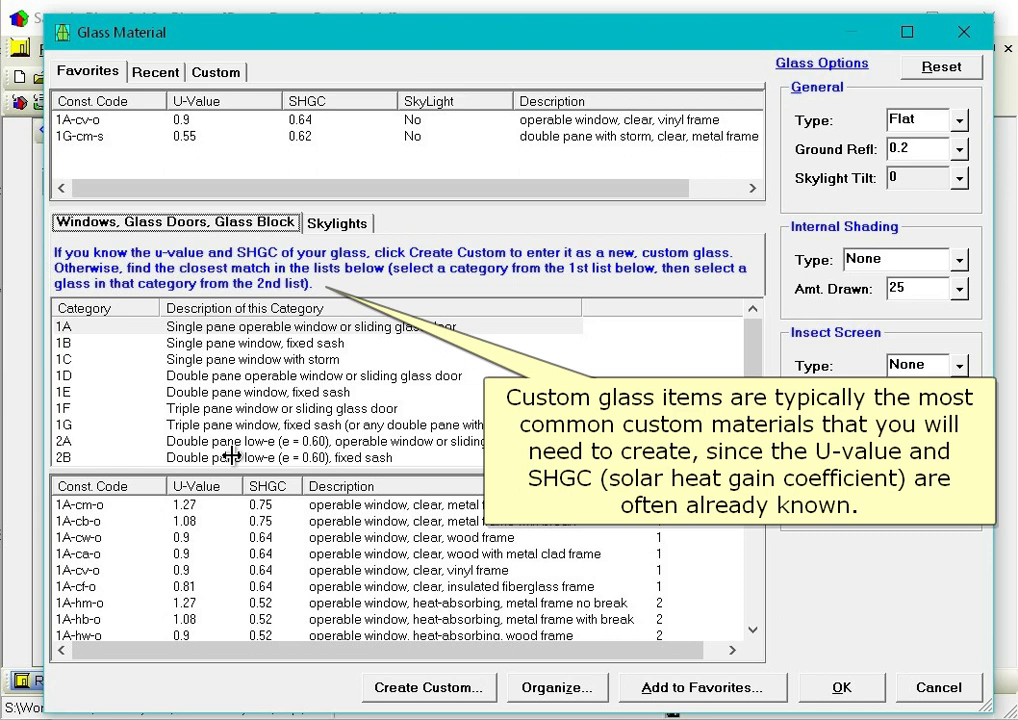
left_click(192, 376)
left_click(320, 570)
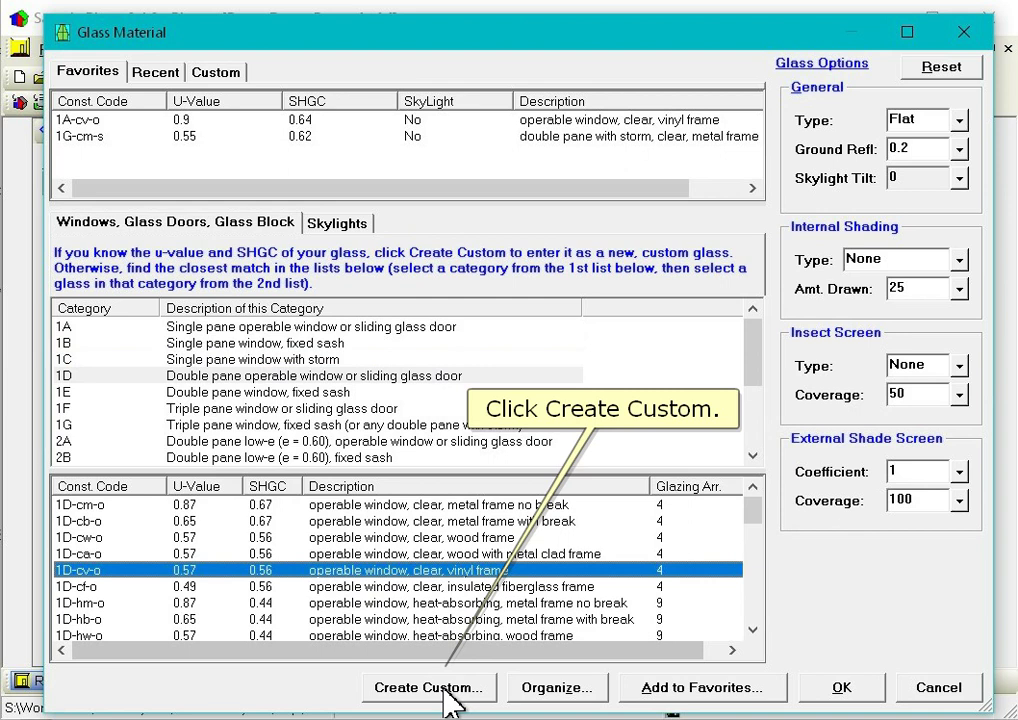
Create a custom glass from 1D-cv-o with construction code MyWindow, keeping Is Skylight at No
left_click(428, 687)
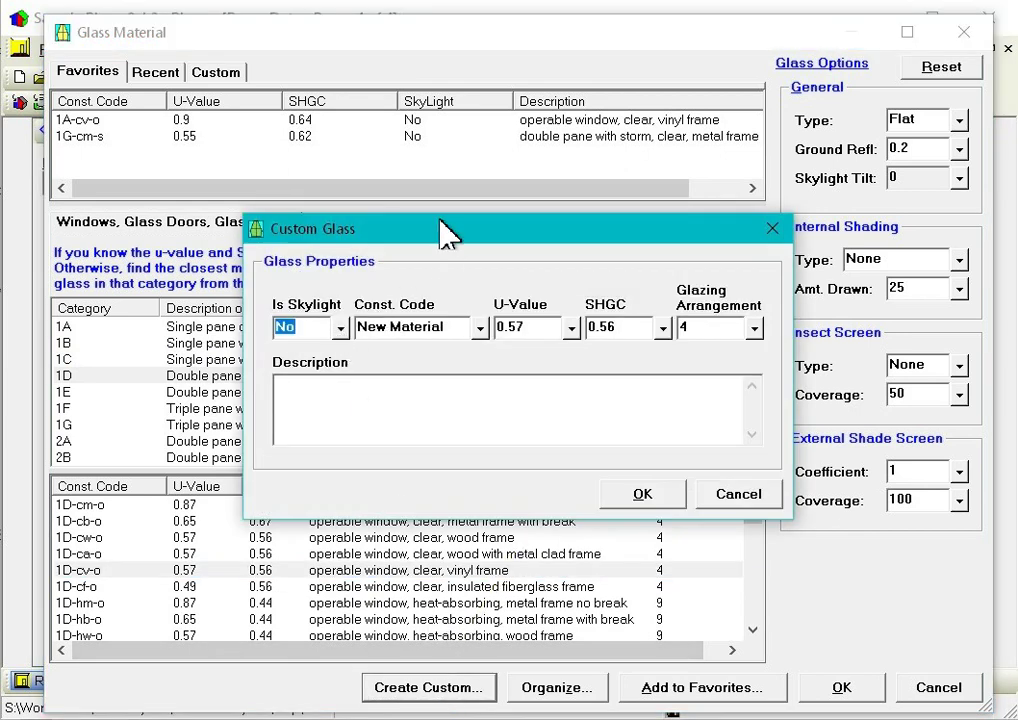
left_click_drag(447, 233, 574, 42)
left_click(467, 136)
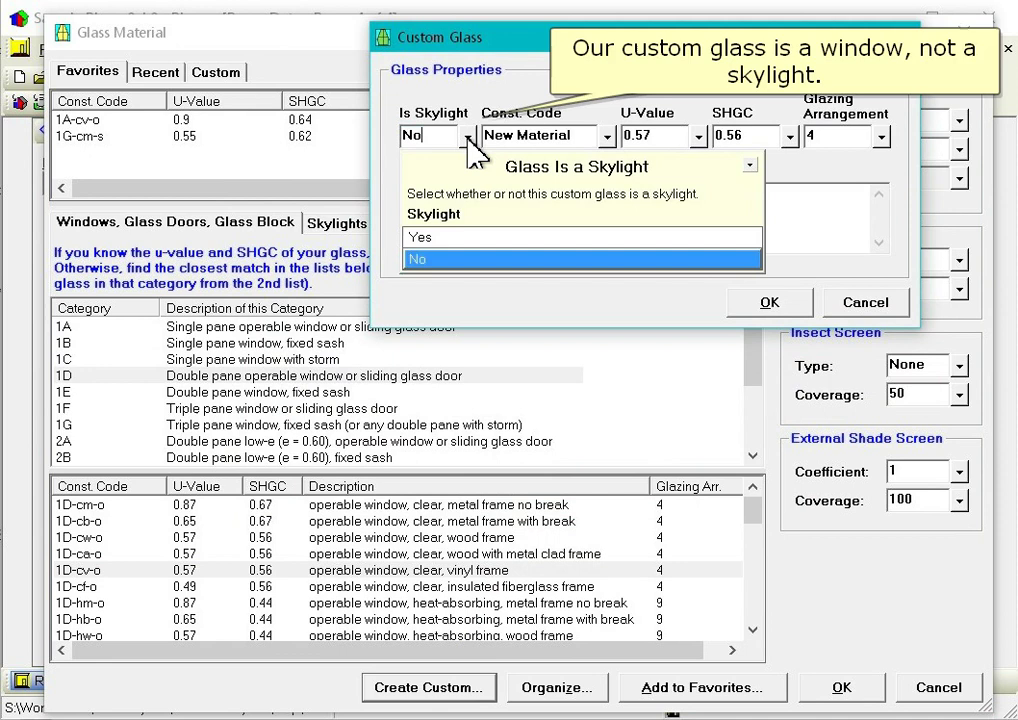
left_click(468, 138)
key("Tab")
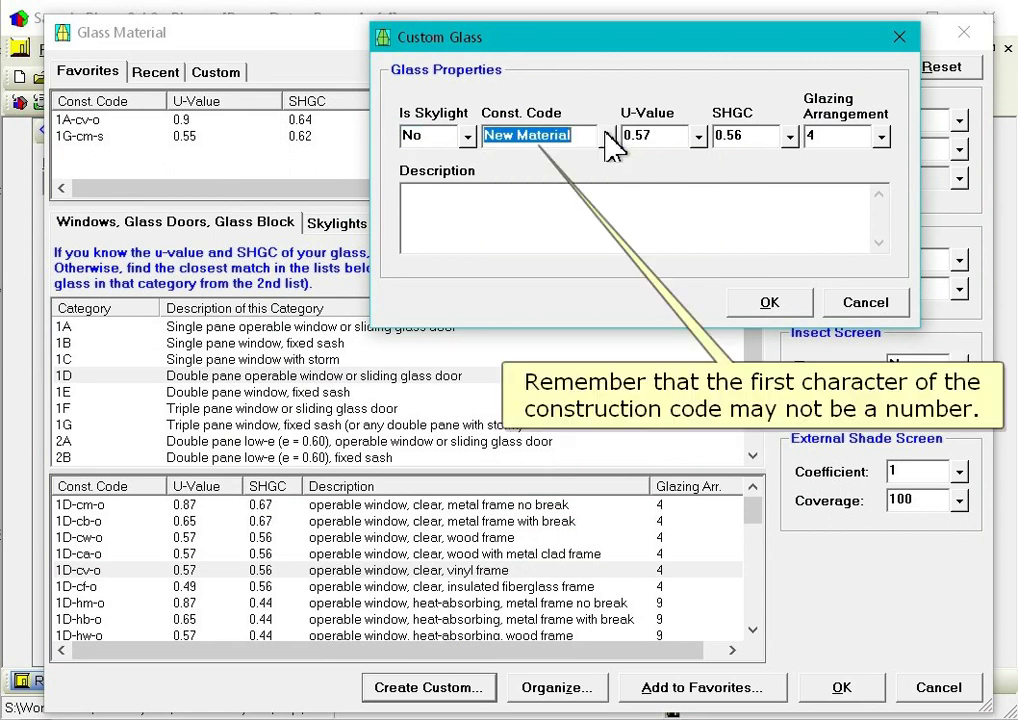
type("MyWindow")
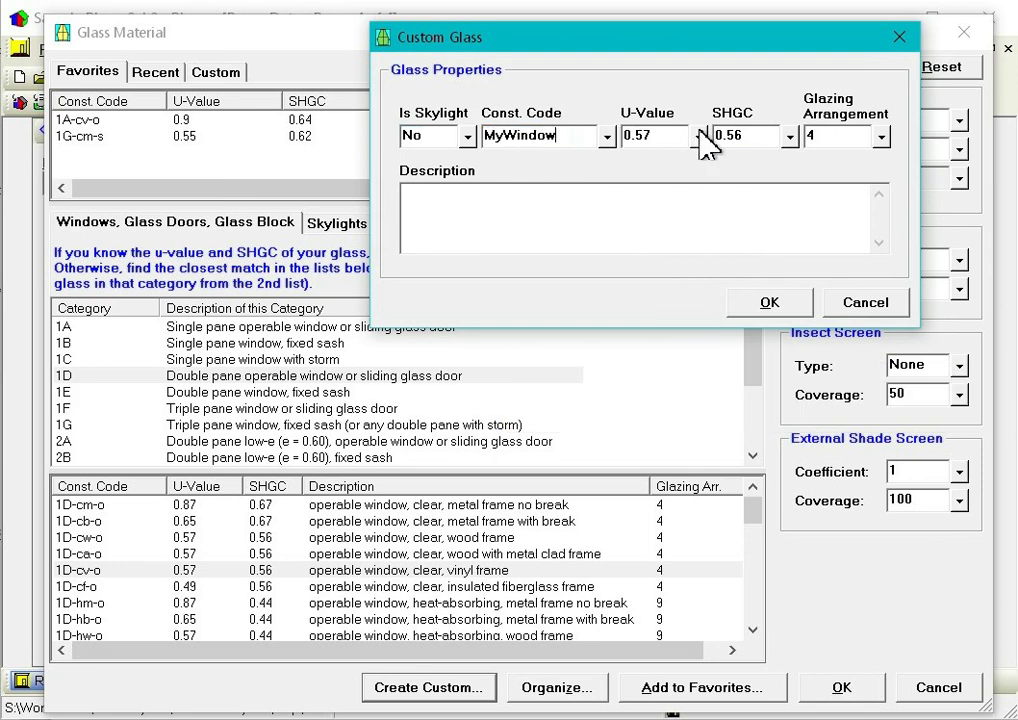
key("Tab")
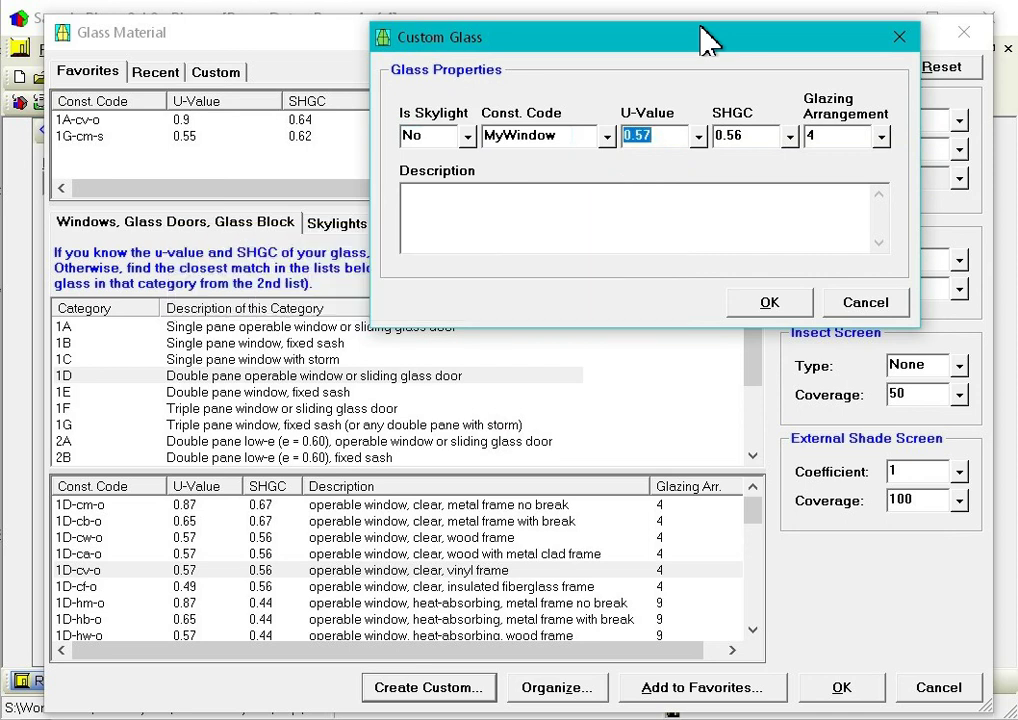
Give MyWindow U-Value 0.33, SHGC 0.44, glazing arrangement 4 (2P Clear) and description 'My window'
type("0.33")
key("Tab")
type("0.44")
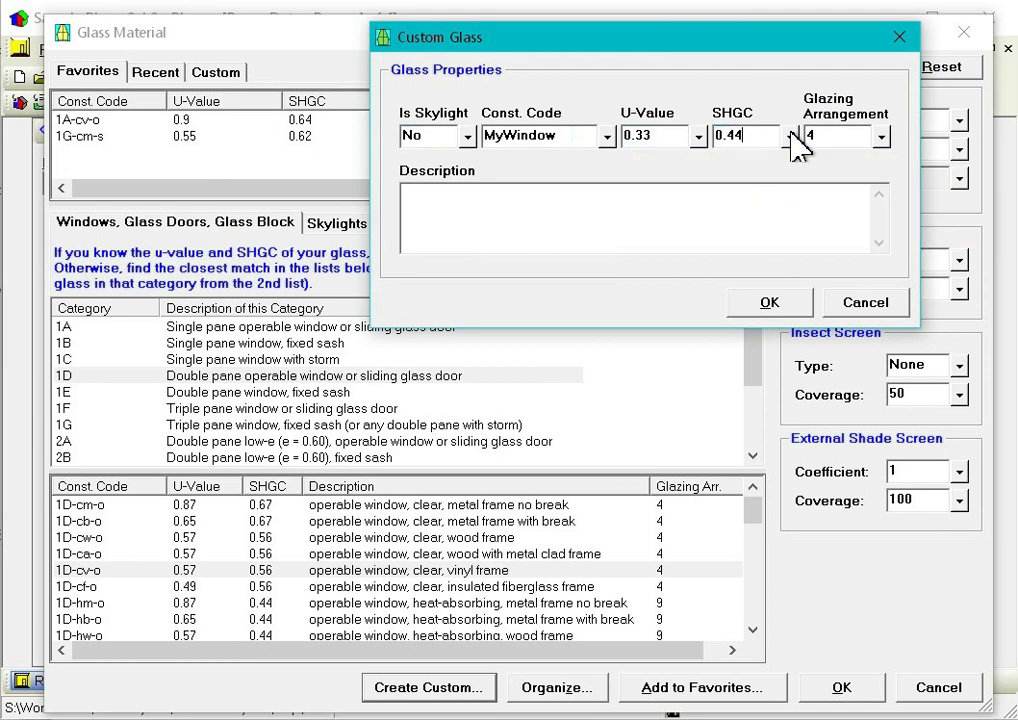
key("Tab")
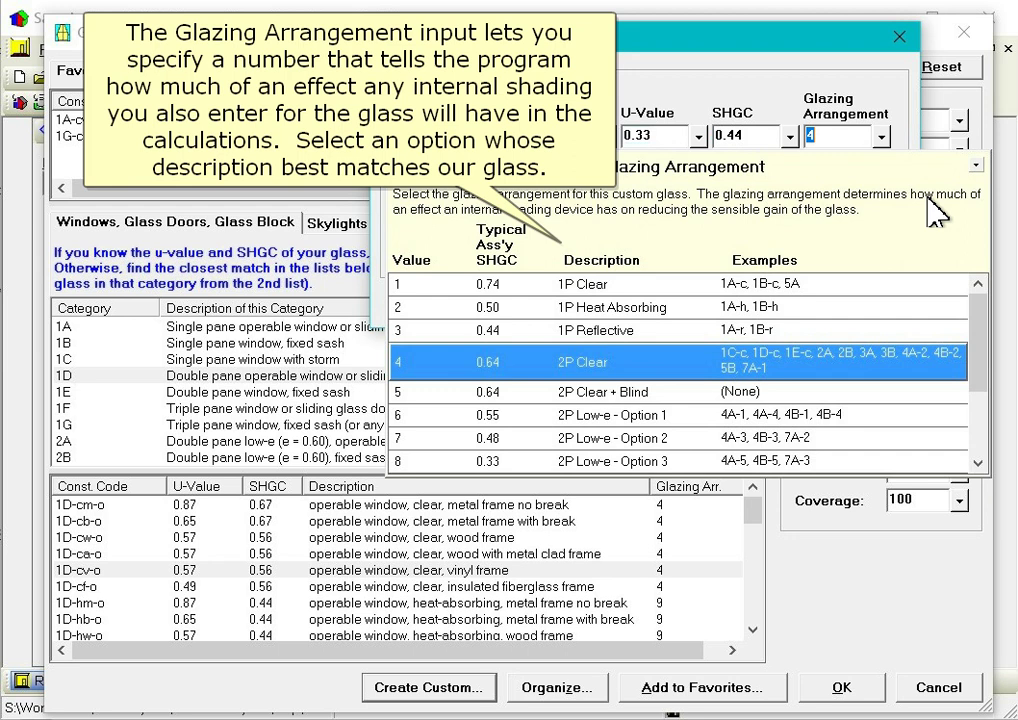
scroll(980, 340, "down", 2)
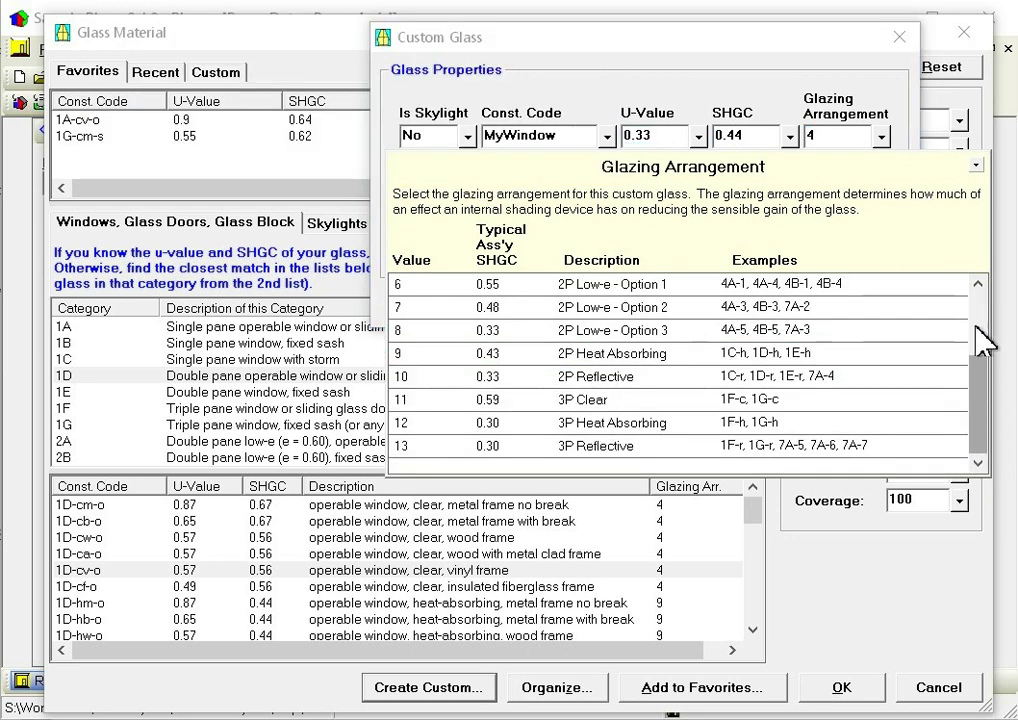
scroll(988, 310, "up", 2)
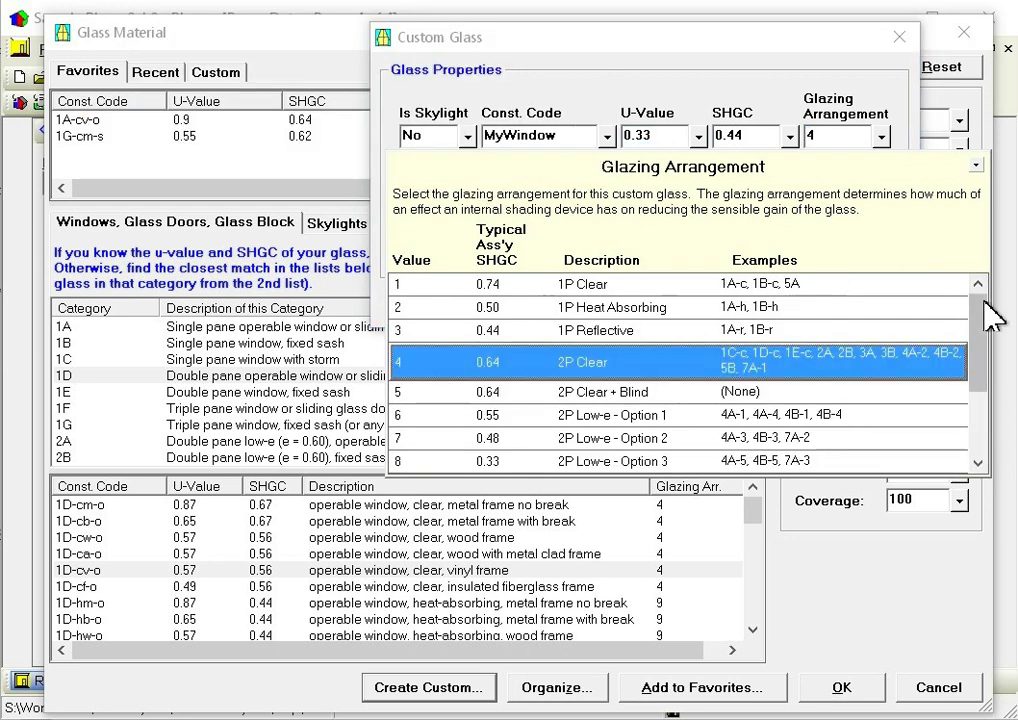
left_click(866, 368)
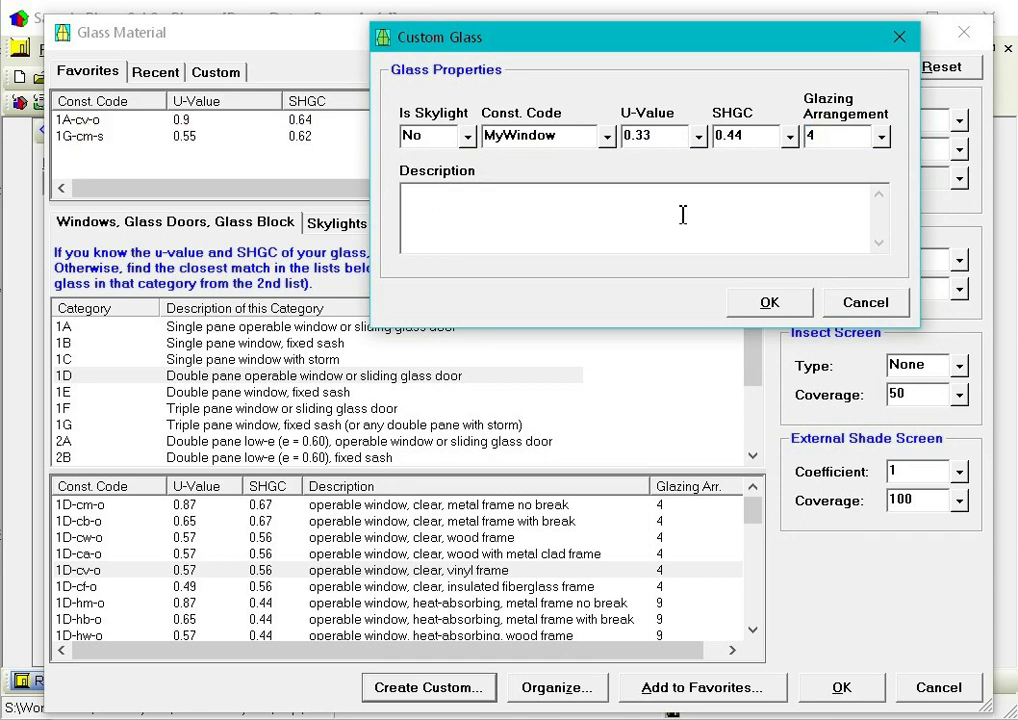
type("My window")
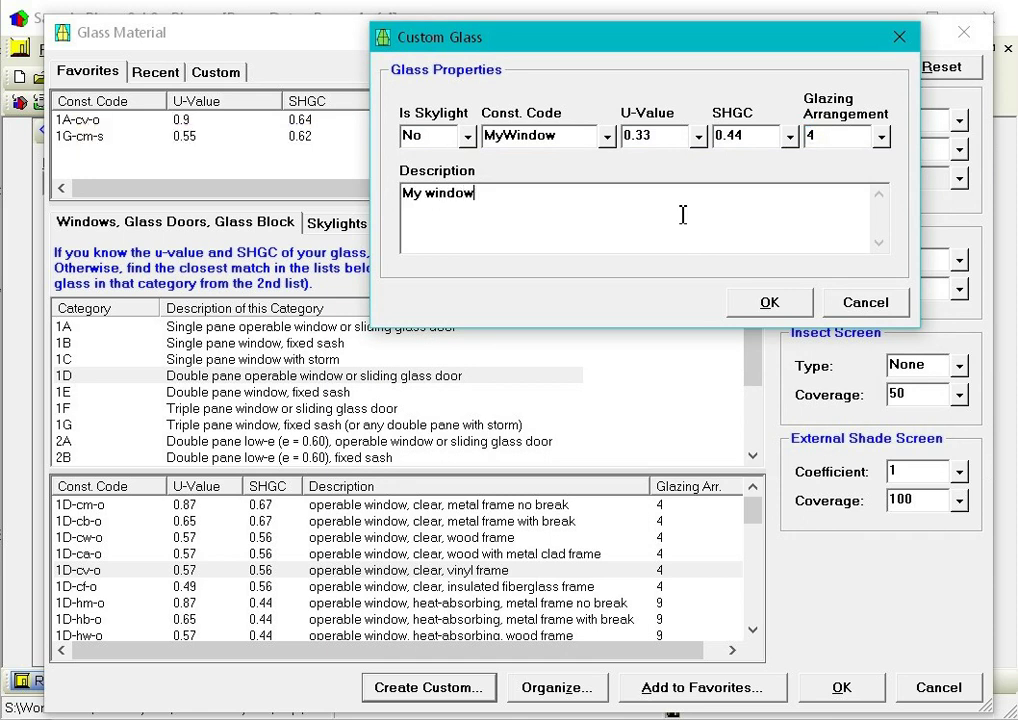
Confirm the MyWindow glass and apply it to Room 4's first glass row (U 0.33, SHGC 0.44)
left_click(775, 303)
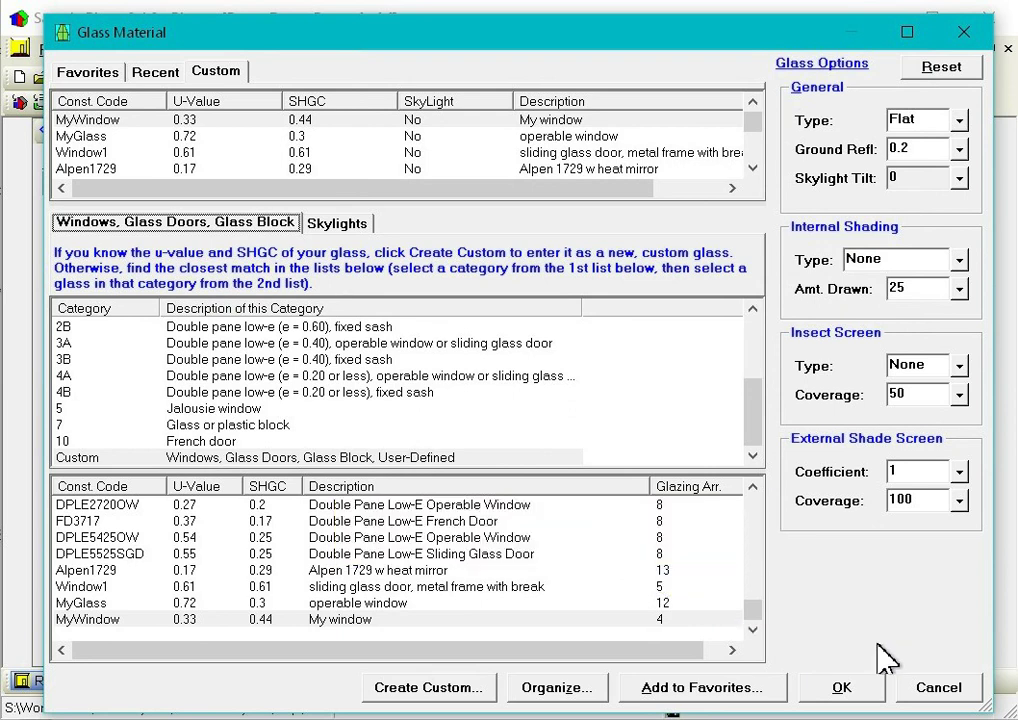
left_click(876, 690)
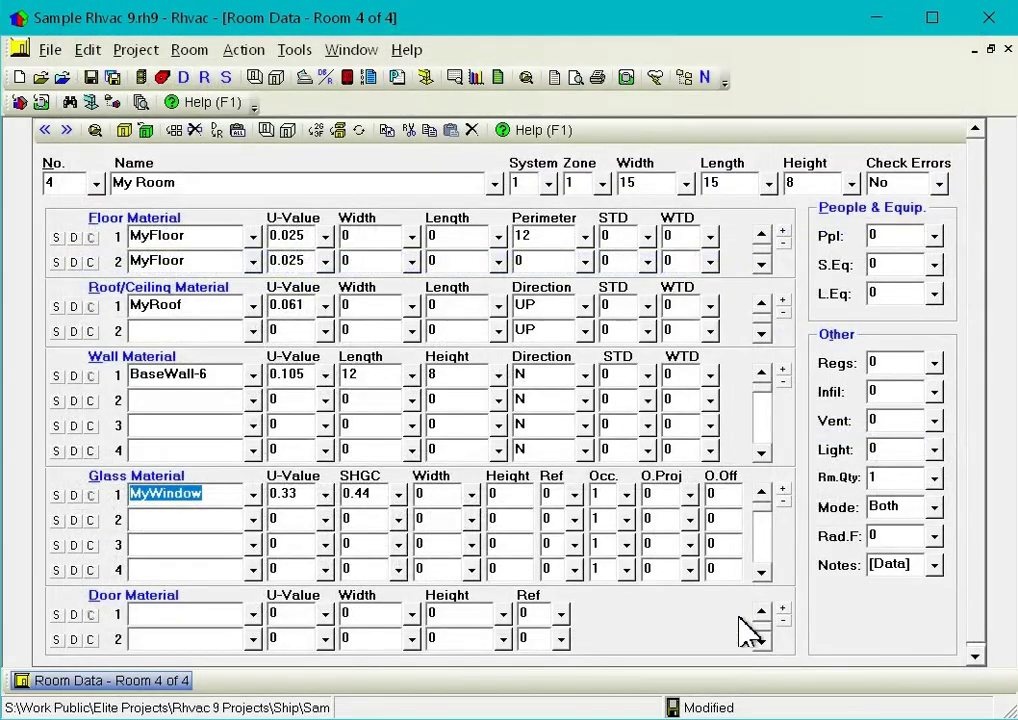
From the first door row's Door Material list, start a custom door prefilled with U-value 0.47
left_click(253, 613)
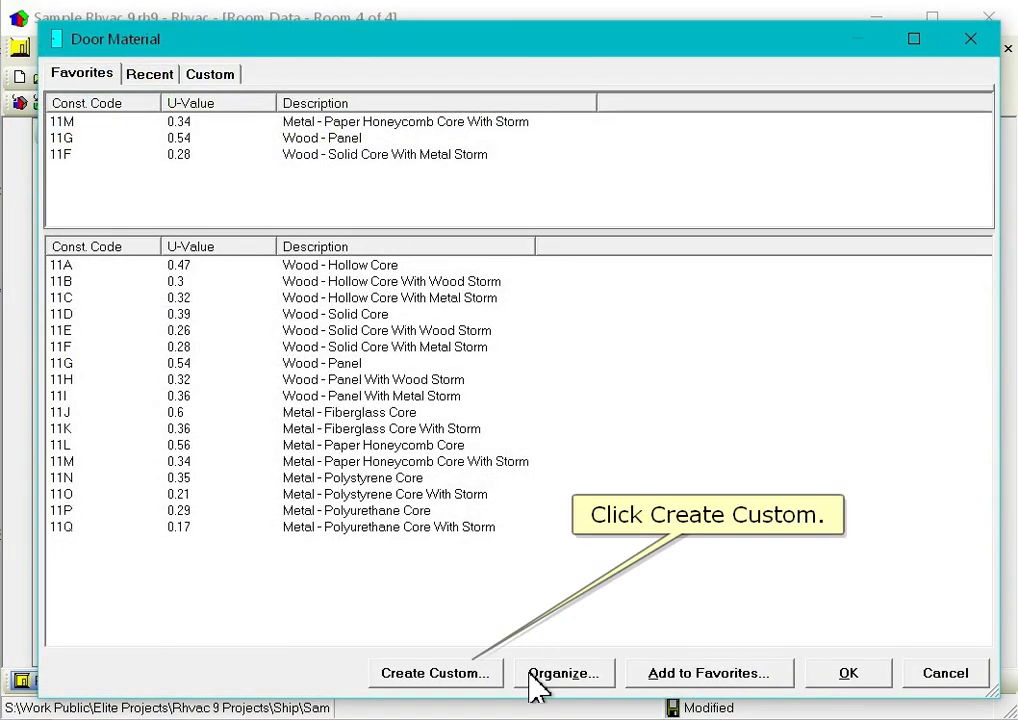
left_click(489, 680)
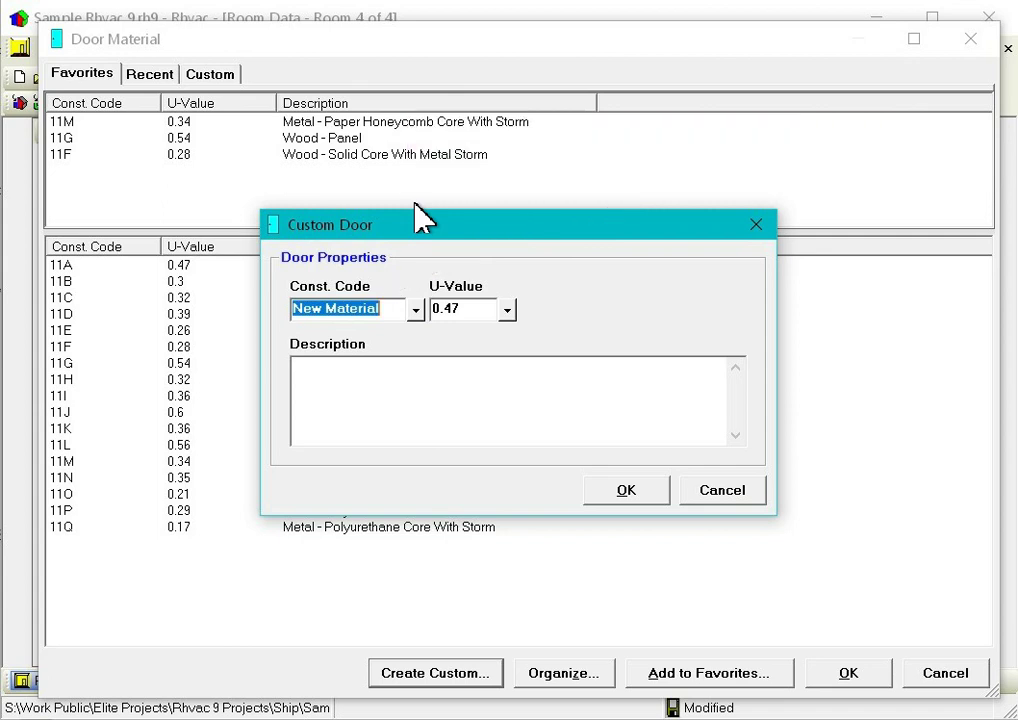
Save the custom door as MyDoor with description 'My door', keeping U-Value 0.47
type("MyDoor")
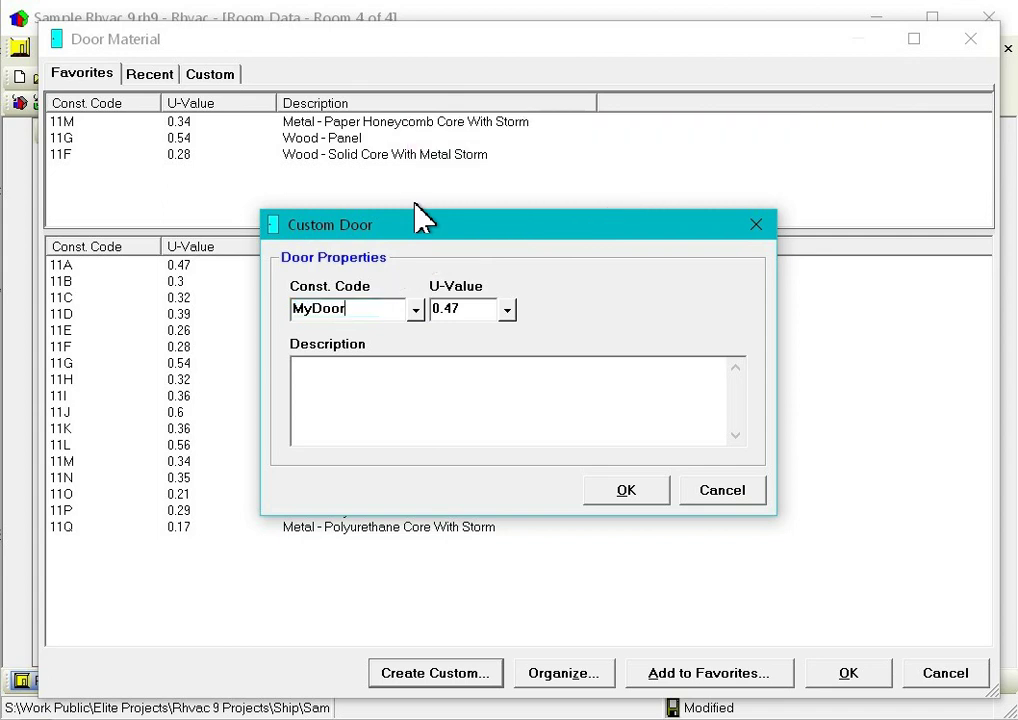
left_click(514, 375)
type("My door")
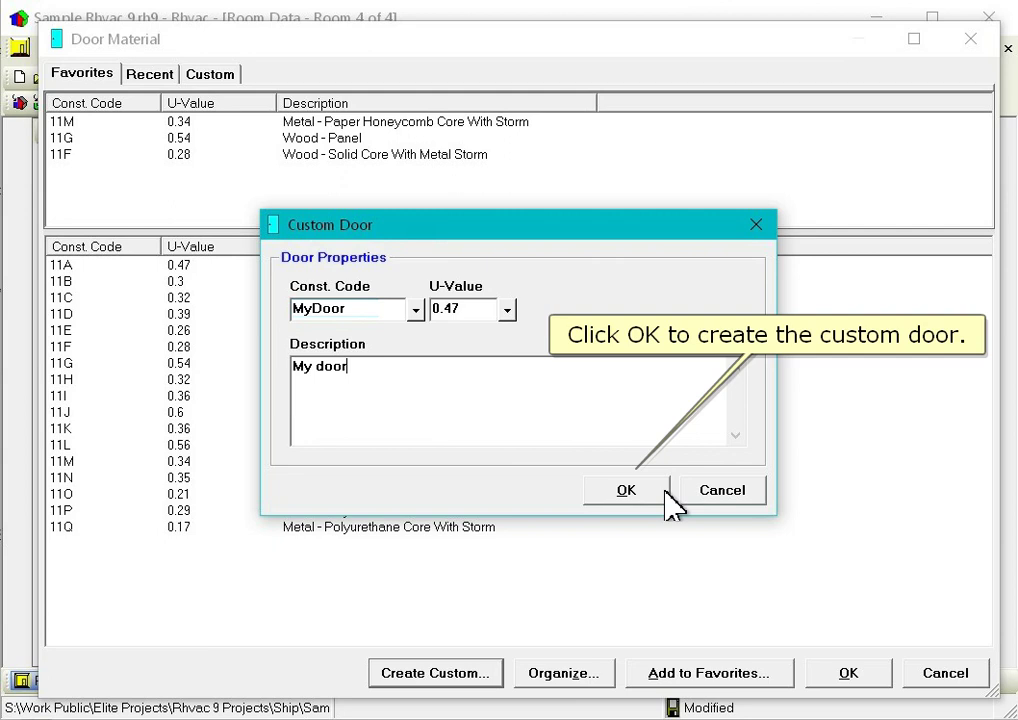
left_click(622, 490)
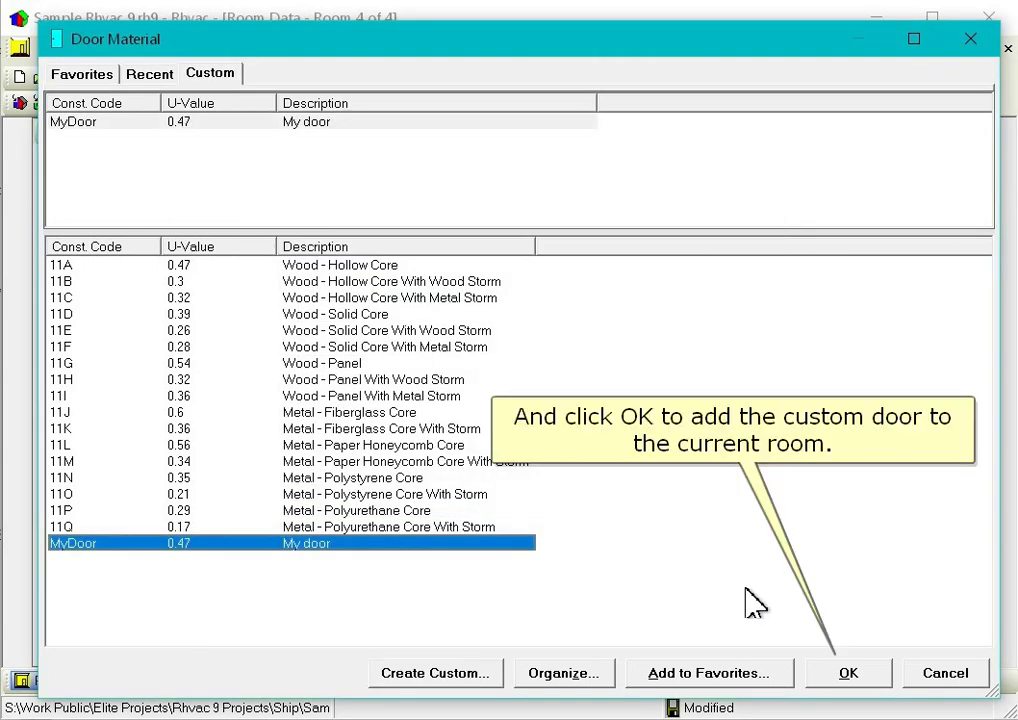